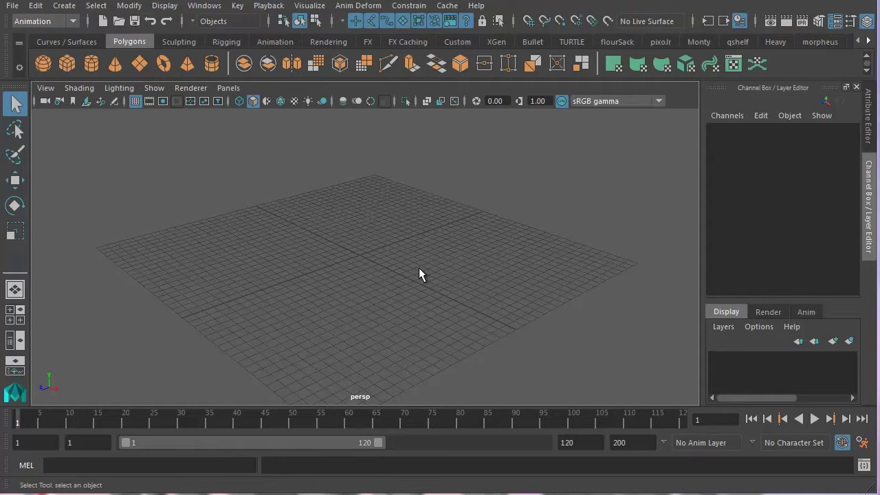
- Examine the empty perspective grid from several angles and distances
alt+drag(403, 267, 381, 264)
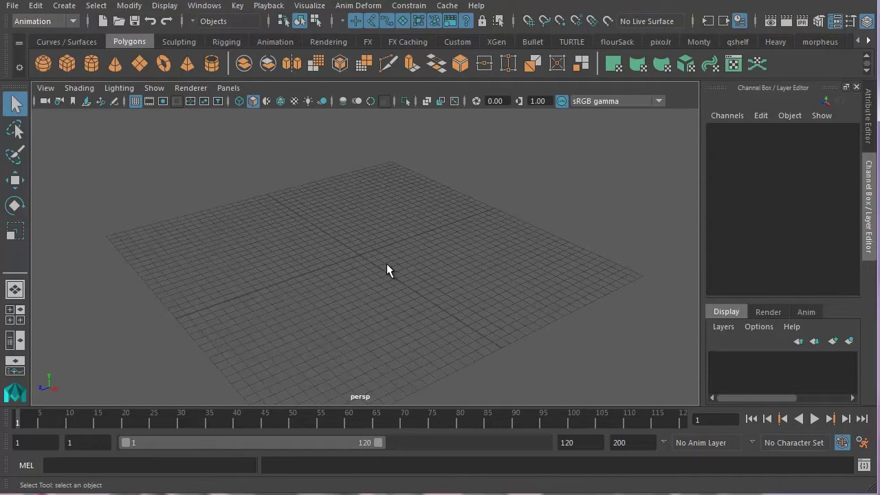
mouse_move(387, 269)
alt+middle_down()
mouse_move(395, 258)
mouse_move(418, 265)
mouse_move(378, 254)
mouse_move(409, 271)
mouse_move(403, 244)
mouse_move(353, 273)
mouse_move(436, 258)
mouse_move(365, 250)
mouse_move(399, 261)
alt+middle_up()
mouse_move(391, 273)
alt+right_down()
mouse_move(450, 265)
mouse_move(328, 285)
mouse_move(394, 280)
mouse_move(307, 281)
mouse_move(407, 273)
mouse_move(387, 271)
alt+right_up()
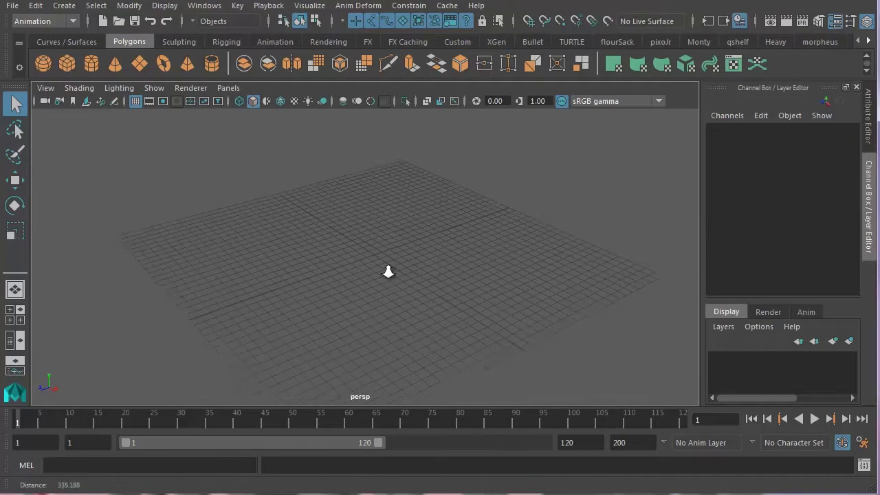
mouse_move(355, 287)
alt+mouse_down()
mouse_move(384, 271)
mouse_move(357, 291)
mouse_move(337, 277)
mouse_move(377, 279)
mouse_move(353, 287)
alt+mouse_up()
alt+right_drag(354, 287, 346, 304)
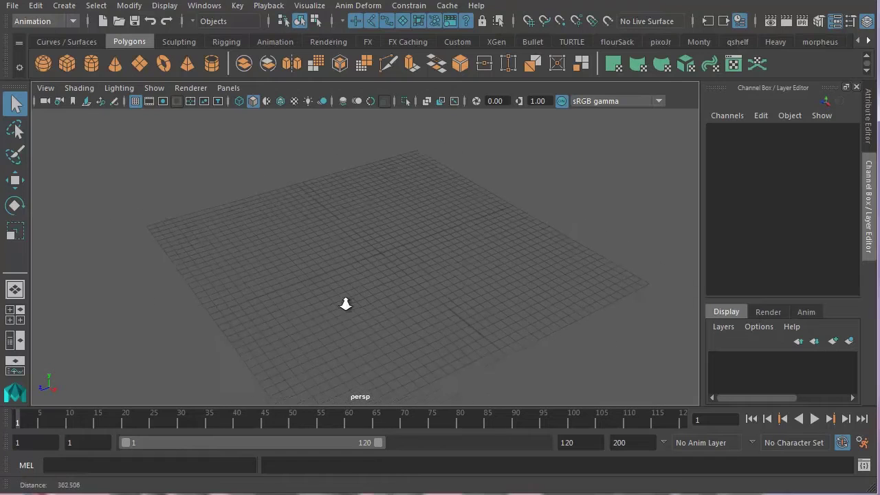
alt+middle_drag(346, 305, 329, 286)
alt+drag(330, 287, 352, 288)
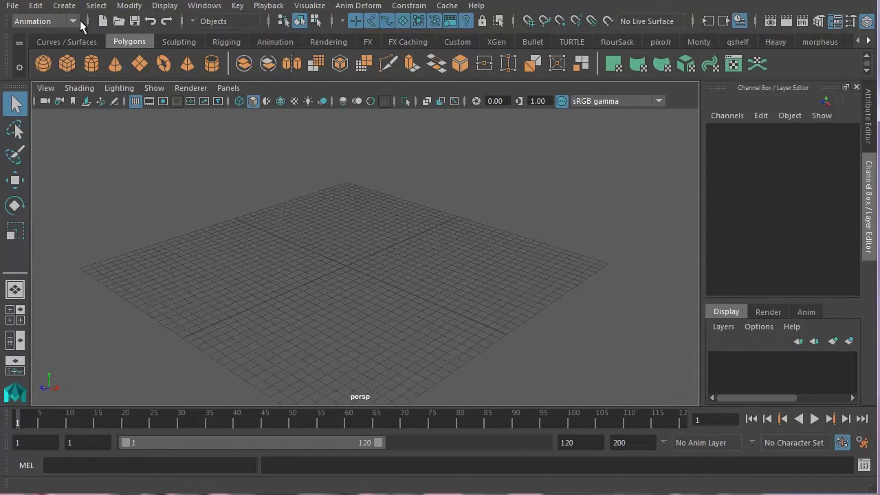
alt+right_drag(272, 198, 430, 296)
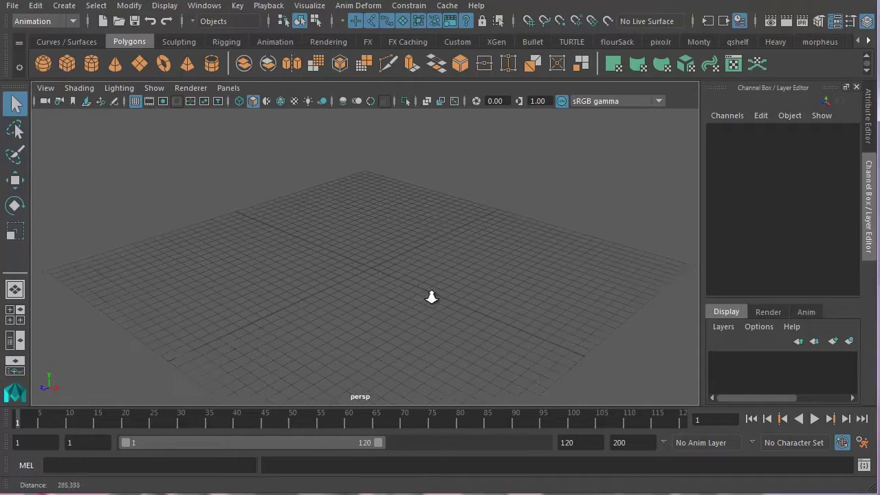
- Create a default polygon cube at the origin and frame it closely
click(68, 7)
mouse_move(89, 55)
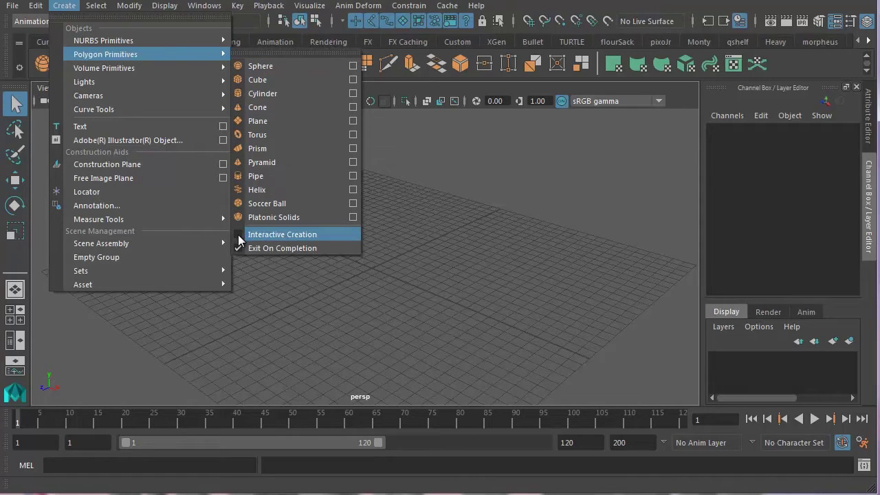
click(260, 83)
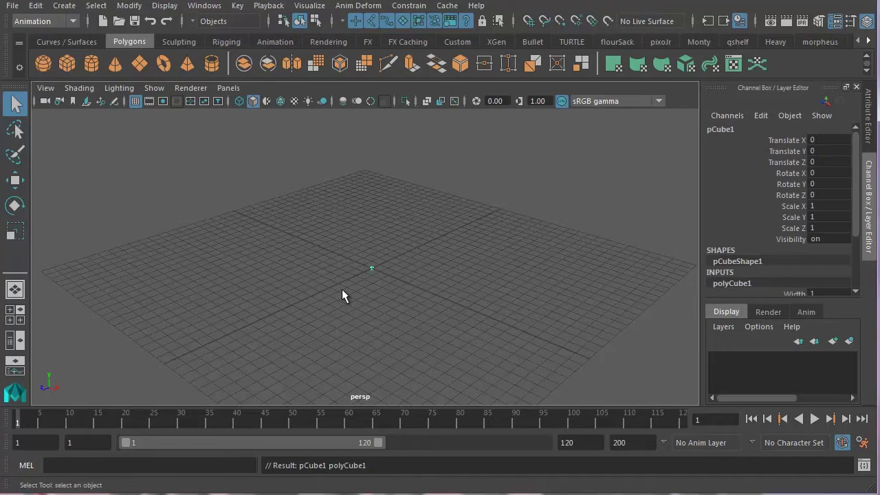
alt+drag(341, 288, 358, 258)
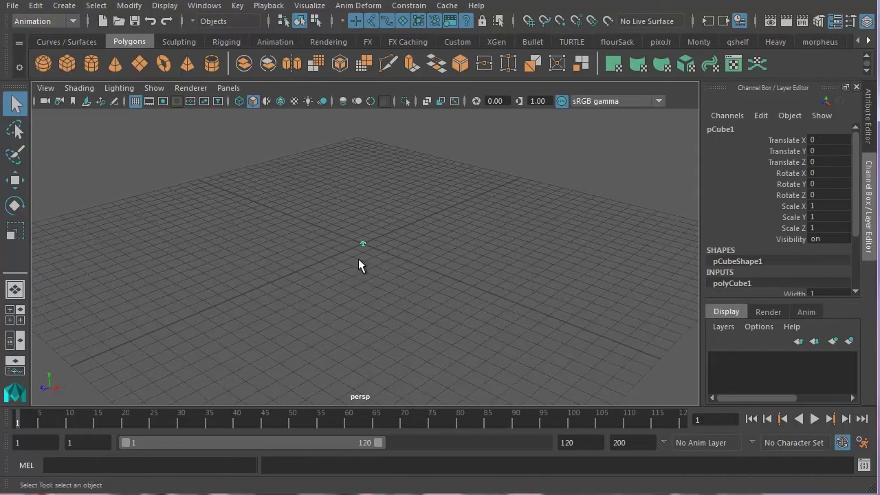
key(f)
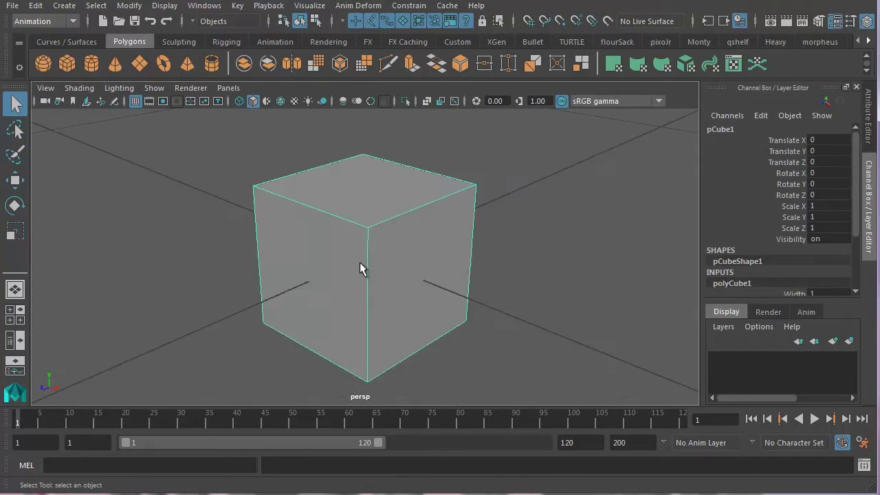
- Try moving the cube up along Y and about 8 units along X, undoing each move
alt+middle_drag(357, 271, 327, 264)
alt+right_drag(327, 264, 258, 279)
mouse_move(258, 278)
alt+mouse_down()
mouse_move(301, 275)
mouse_move(189, 271)
mouse_move(291, 264)
mouse_move(249, 272)
alt+mouse_up()
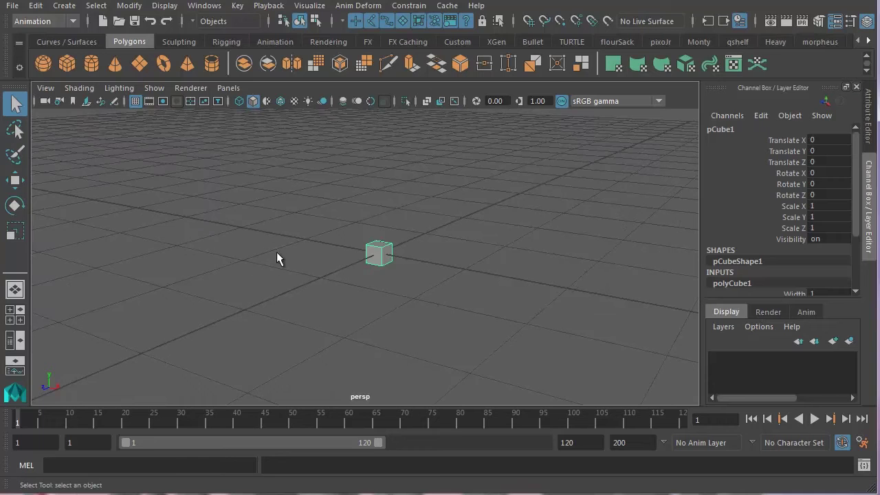
alt+right_drag(296, 268, 211, 258)
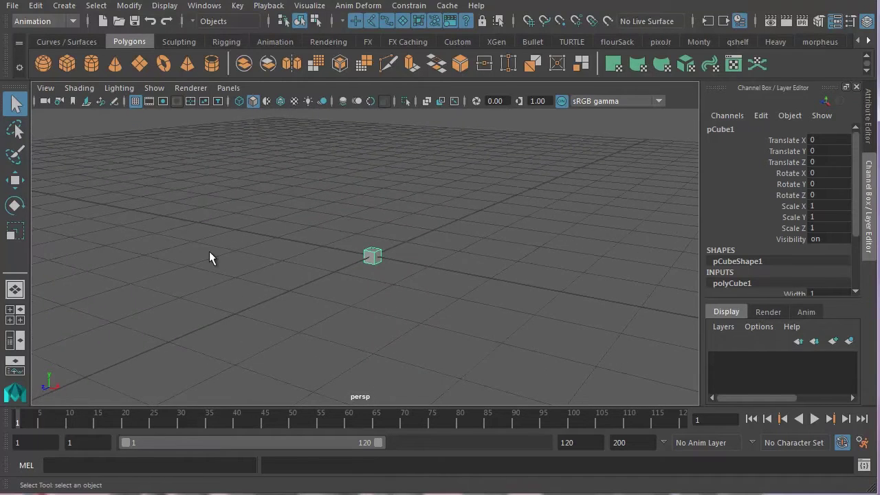
click(14, 181)
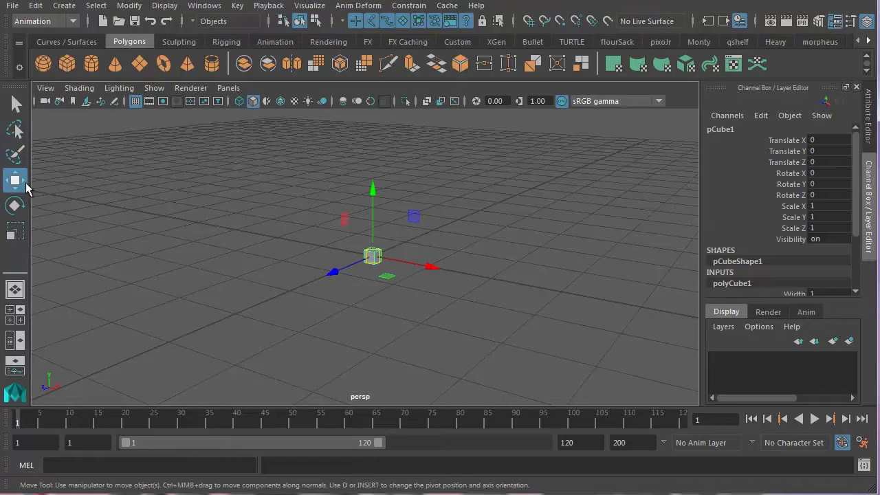
drag(373, 183, 374, 138)
key(ctrl+z)
key(ctrl+z)
drag(429, 268, 546, 291)
key(ctrl+z)
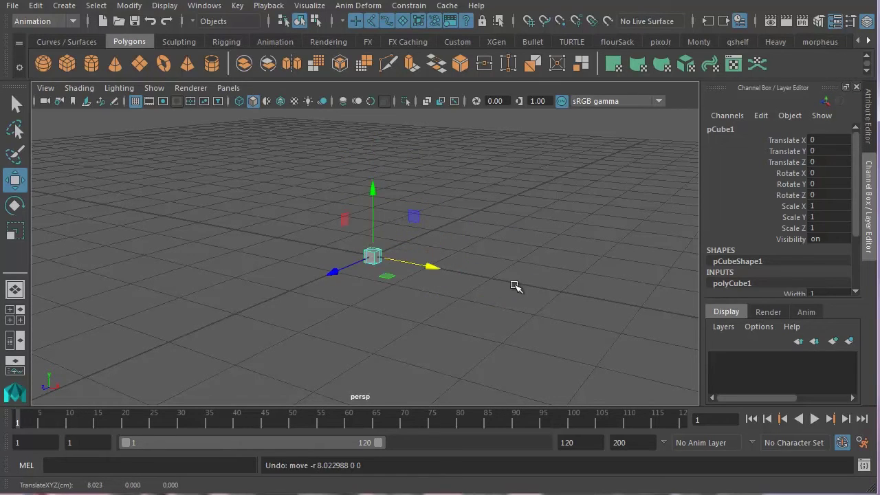
- Try rotating the cube about its X, Z and Y axes, undoing each rotation
click(13, 205)
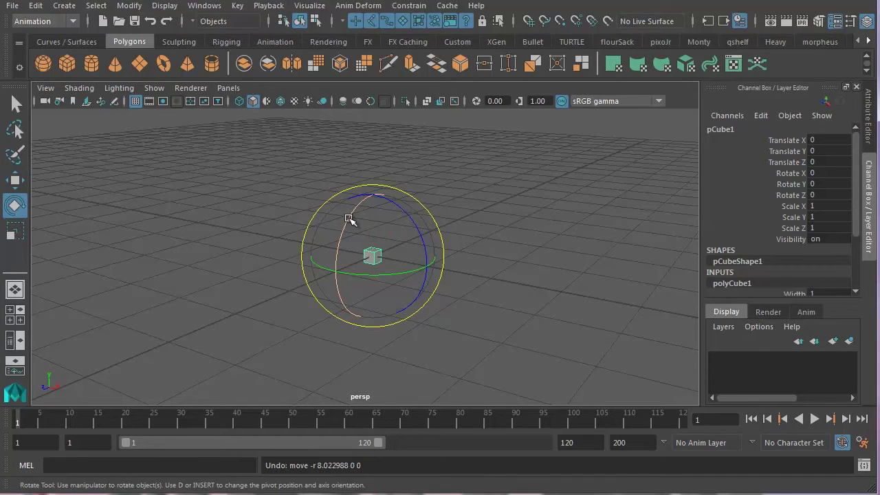
mouse_move(349, 217)
mouse_down()
mouse_move(338, 252)
mouse_move(344, 216)
mouse_up()
key(ctrl+z)
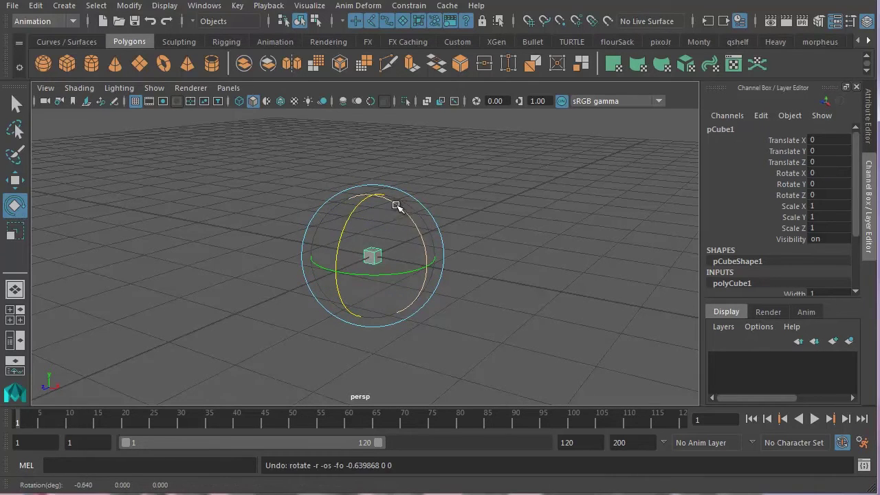
drag(400, 205, 422, 243)
key(ctrl+z)
drag(393, 273, 367, 277)
key(ctrl+z)
- Scale the cube into a thin upright slab, about 0.06 in X, 1.68 in Y and 7.56 in Z
alt+right_drag(358, 277, 417, 289)
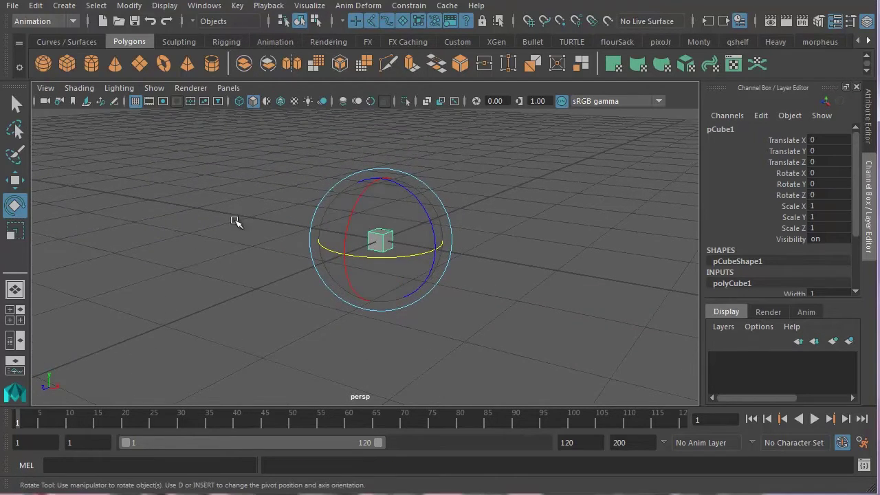
click(15, 232)
drag(380, 181, 383, 162)
drag(434, 249, 507, 256)
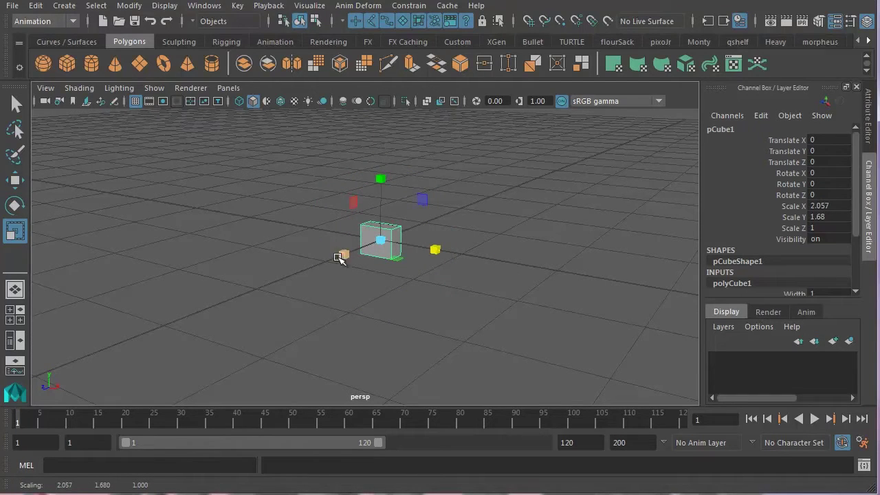
drag(340, 255, 274, 288)
drag(435, 248, 535, 268)
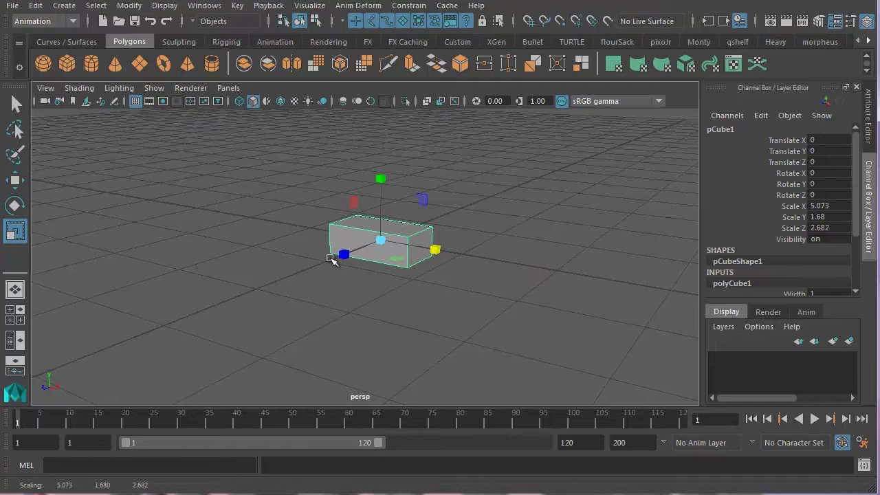
drag(336, 255, 270, 302)
drag(429, 248, 381, 242)
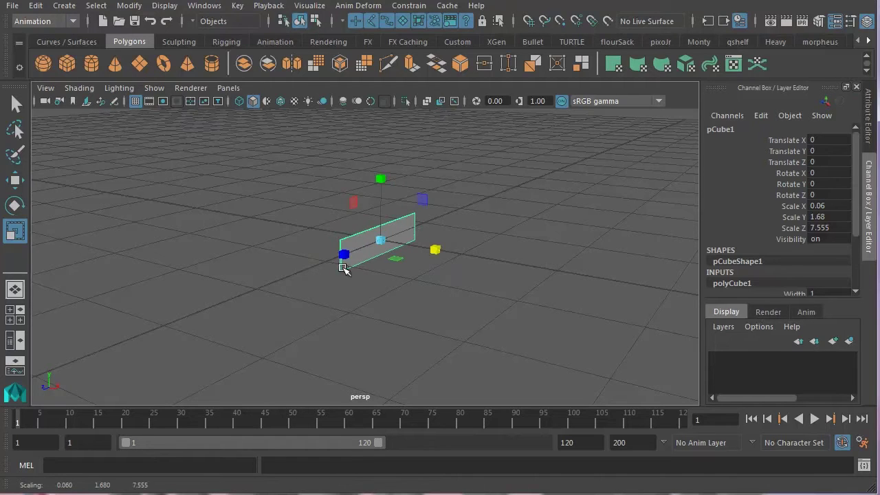
- Select the scaled cube and delete it from the scene
alt+right_drag(346, 263, 419, 279)
alt+drag(419, 279, 328, 292)
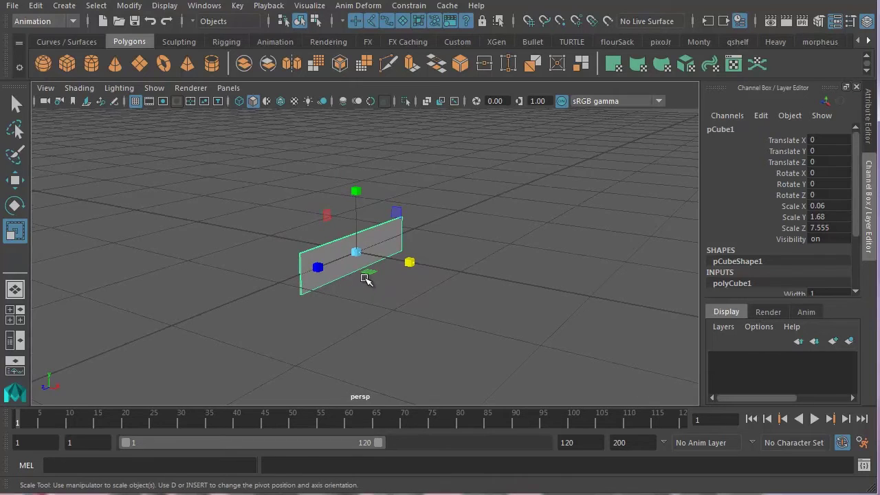
alt+middle_drag(366, 275, 310, 261)
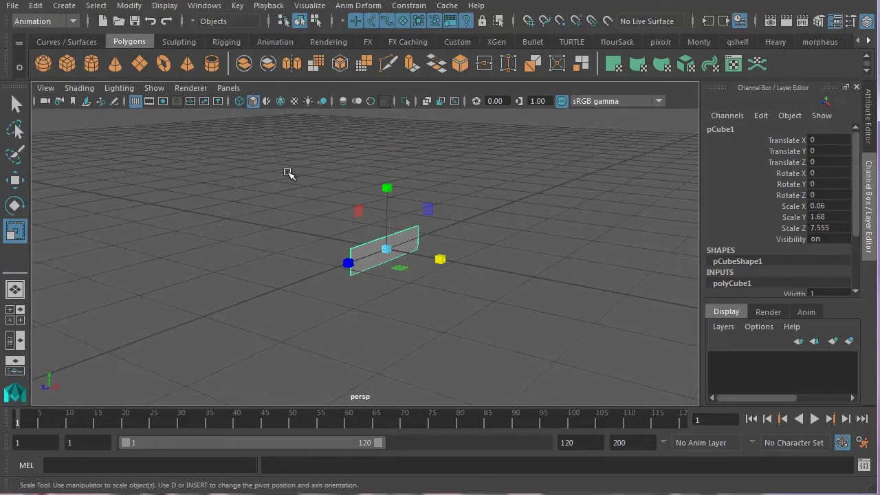
drag(301, 163, 520, 326)
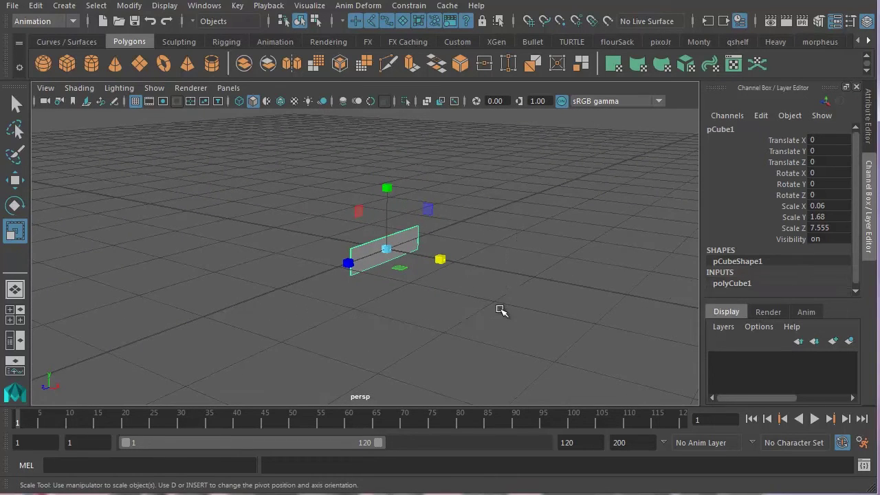
drag(304, 169, 478, 325)
key(Delete)
- Create a new project named FlagWave, keeping the default location and project folders
alt+middle_drag(356, 264, 257, 245)
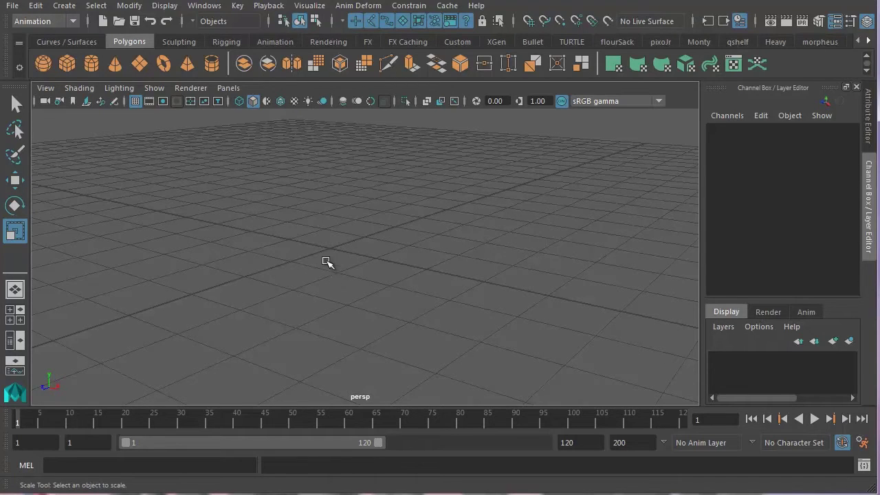
alt+drag(328, 261, 237, 140)
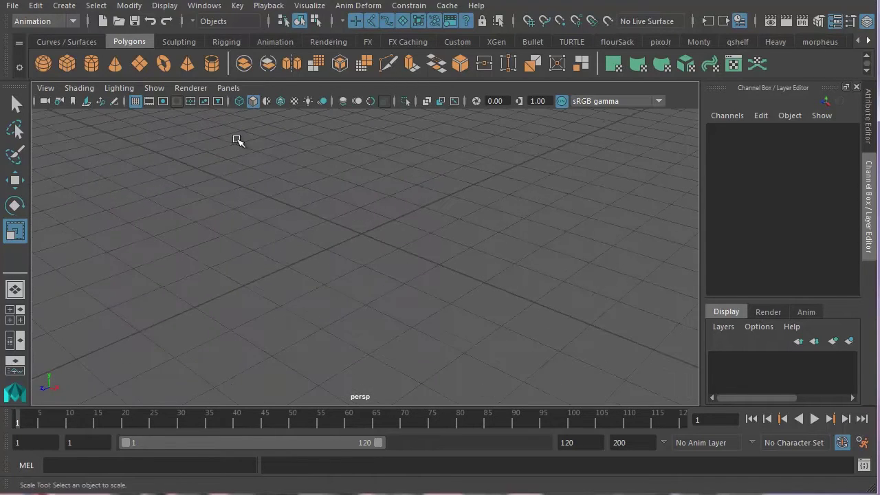
click(13, 8)
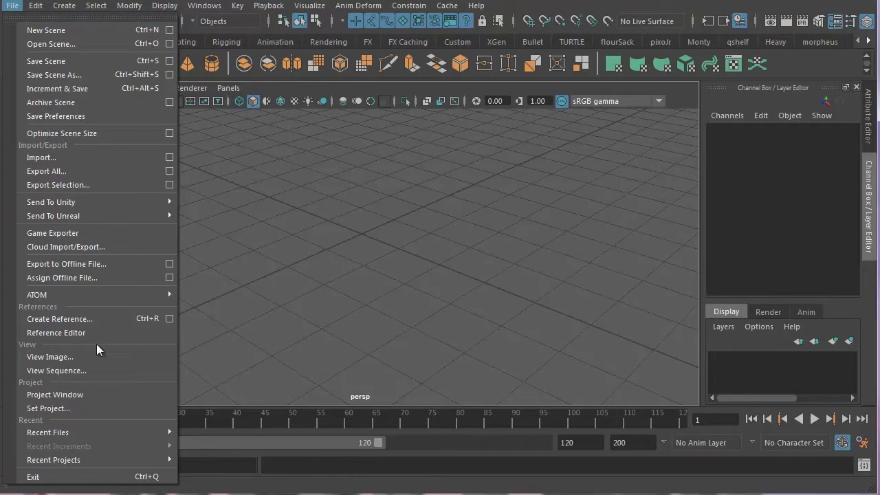
click(80, 396)
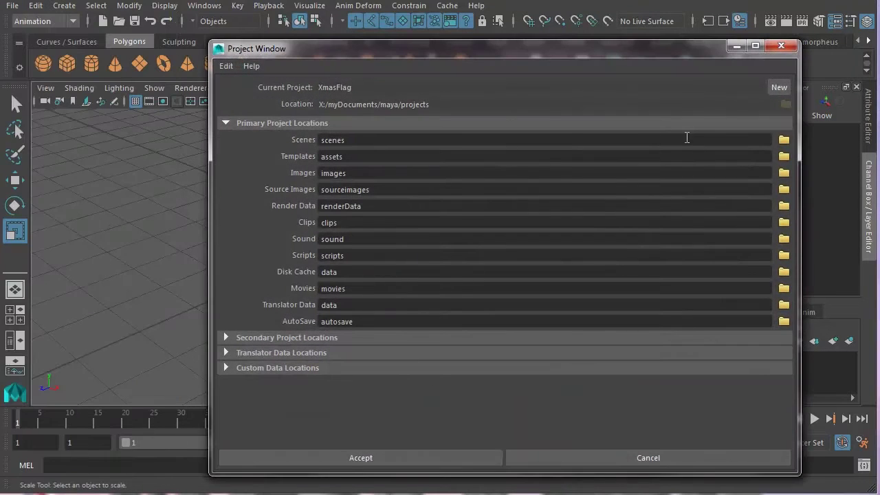
click(779, 88)
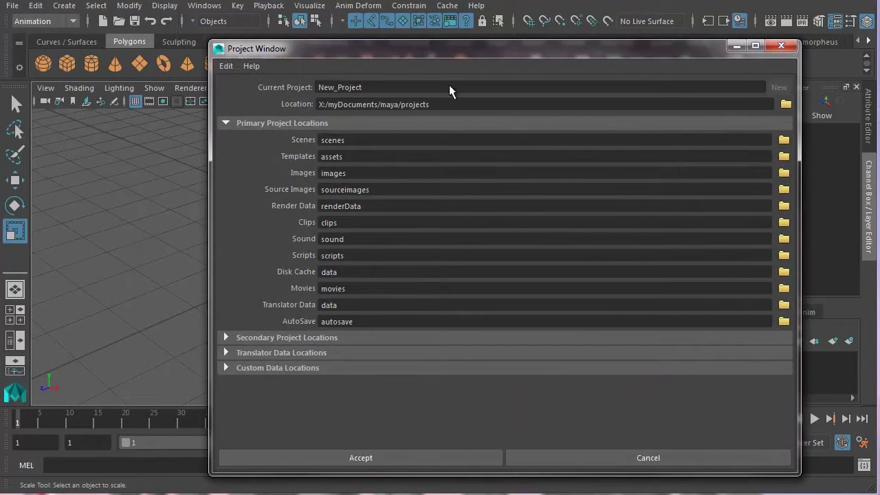
drag(392, 51, 349, 52)
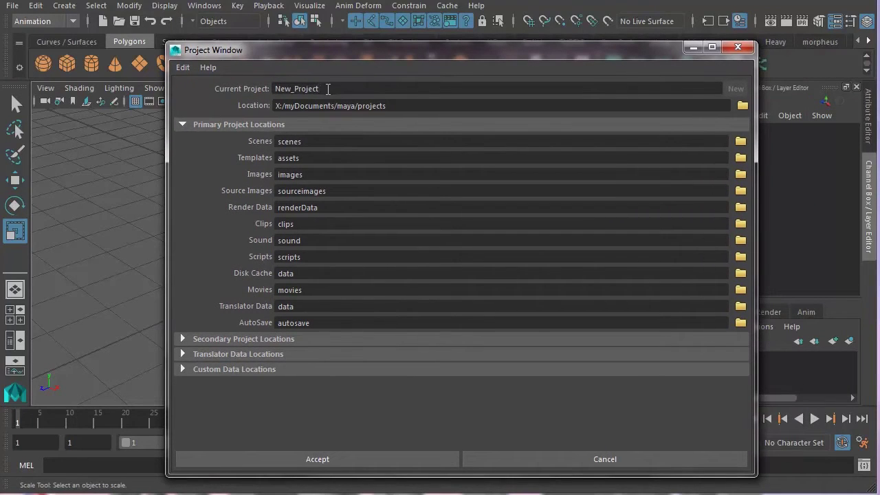
drag(327, 89, 265, 91)
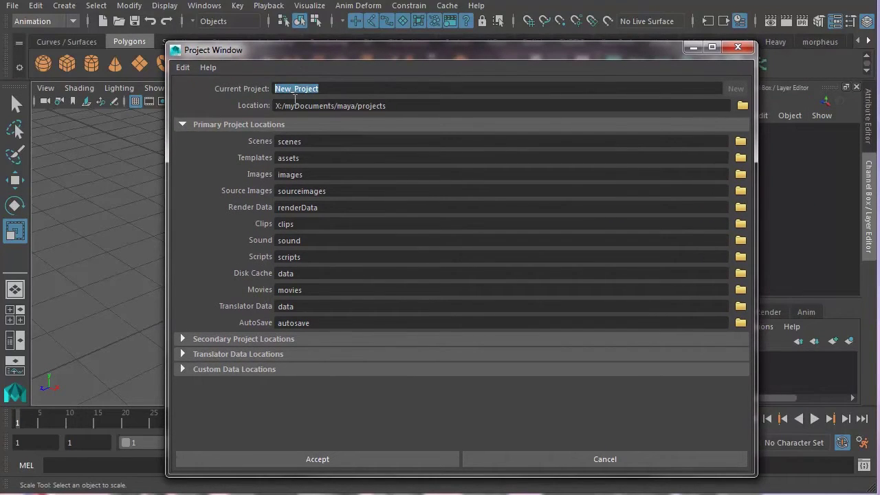
text(X)
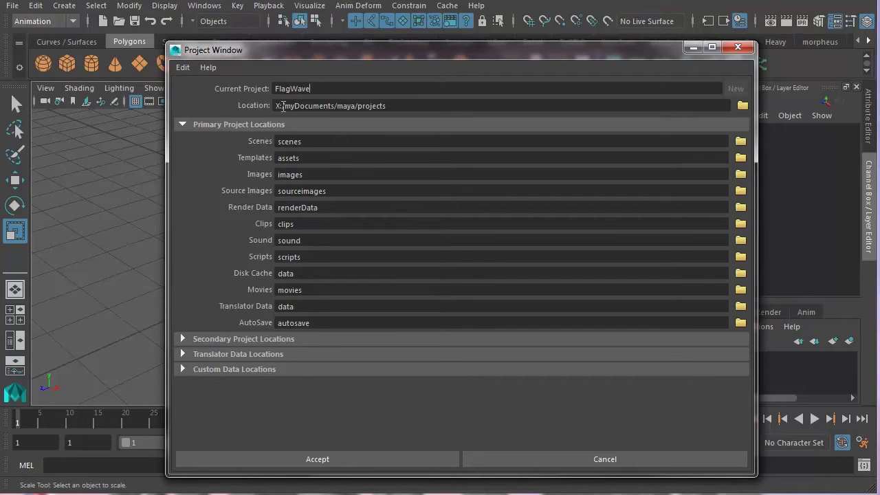
click(331, 460)
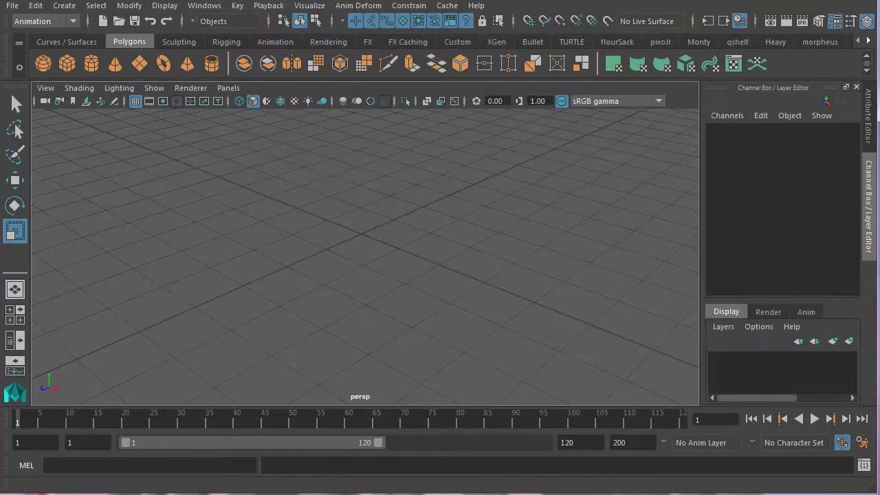
- Set the FlagWave folder in X:\myDocuments\maya\projects as the current project
click(13, 9)
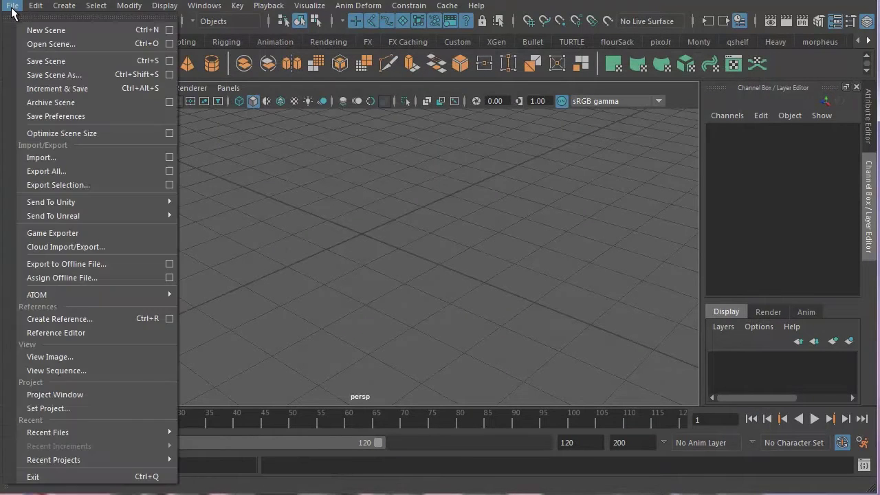
click(78, 408)
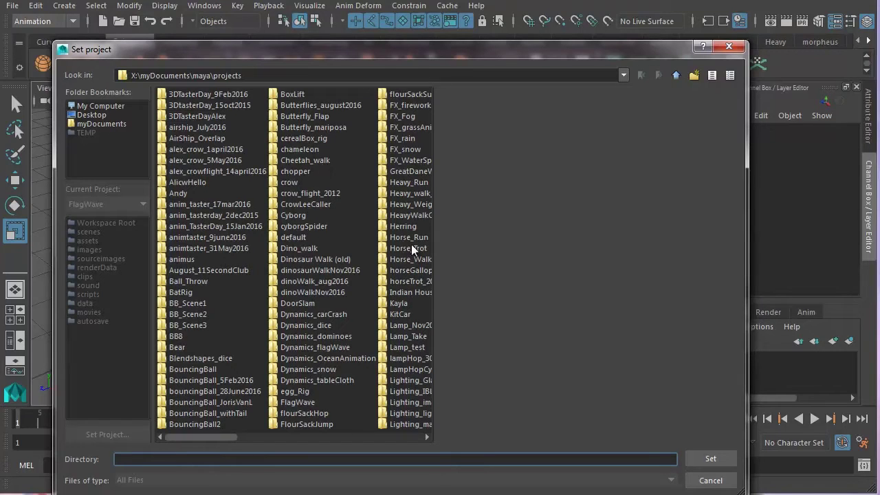
click(298, 402)
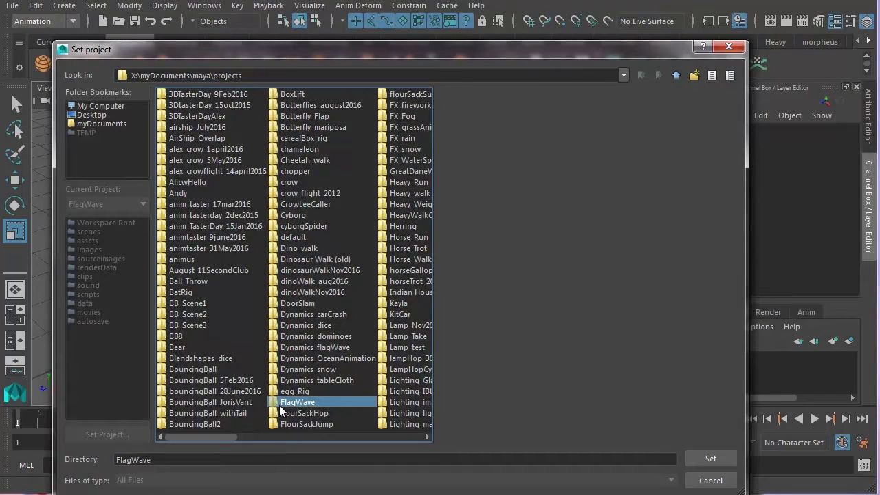
click(711, 458)
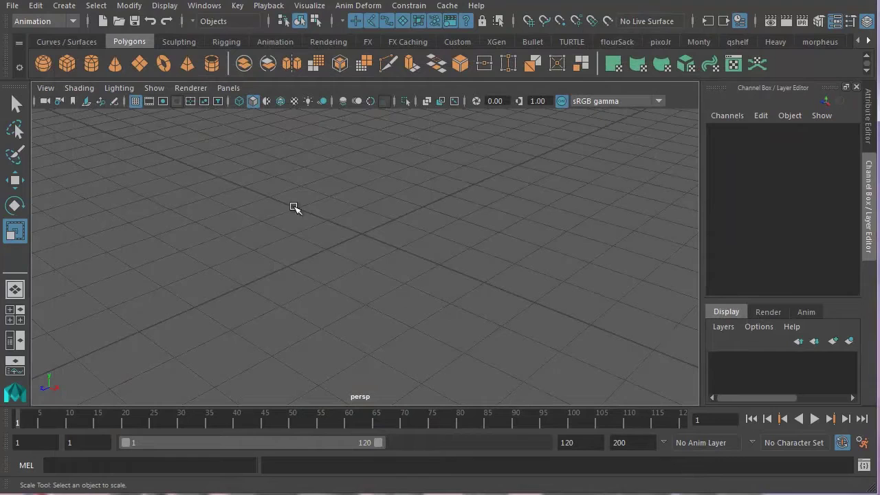
alt+middle_drag(365, 241, 388, 256)
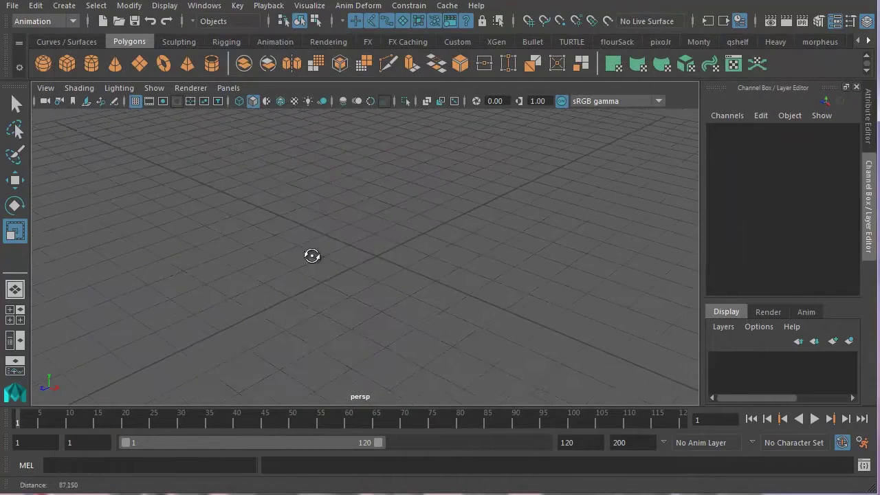
mouse_move(312, 256)
alt+mouse_down()
mouse_move(275, 261)
mouse_move(327, 261)
alt+mouse_up()
alt+middle_drag(328, 261, 257, 247)
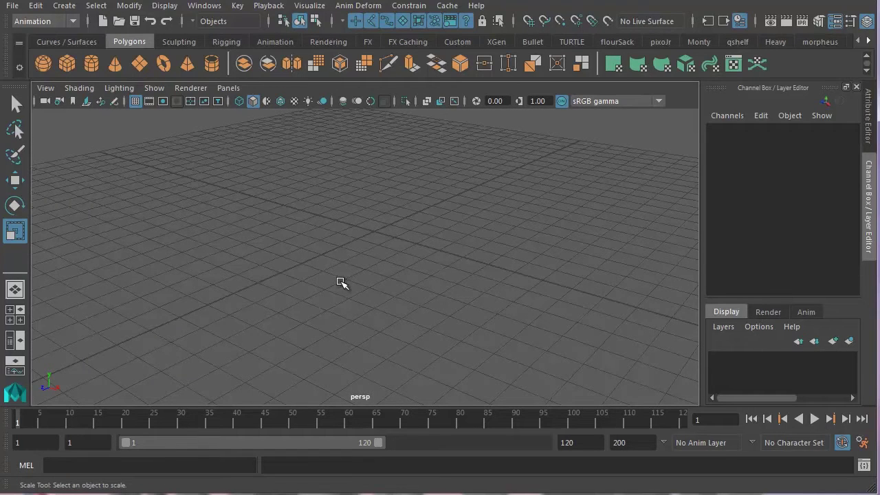
mouse_move(341, 257)
alt+middle_down()
mouse_move(318, 261)
mouse_move(361, 268)
mouse_move(330, 259)
alt+middle_up()
click(65, 7)
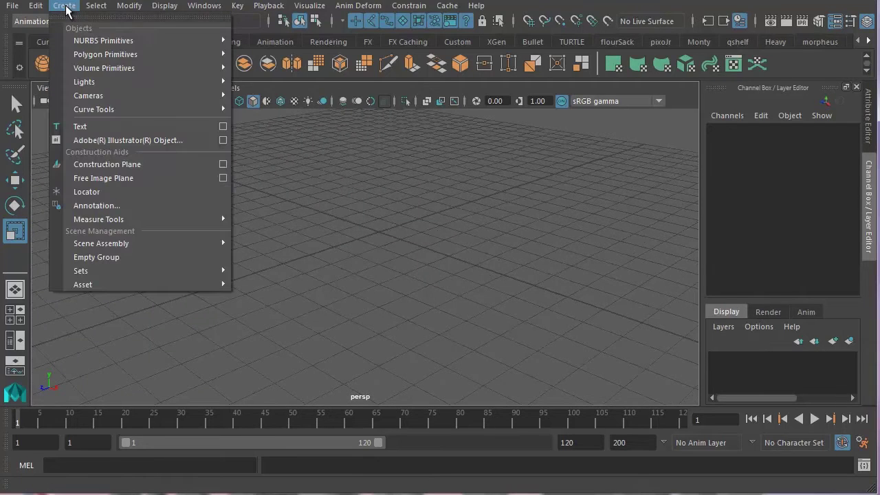
mouse_move(91, 59)
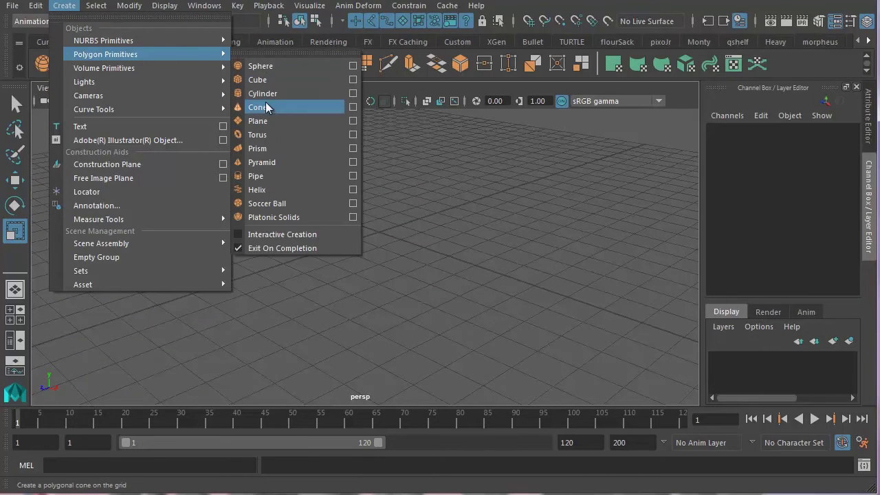
click(354, 122)
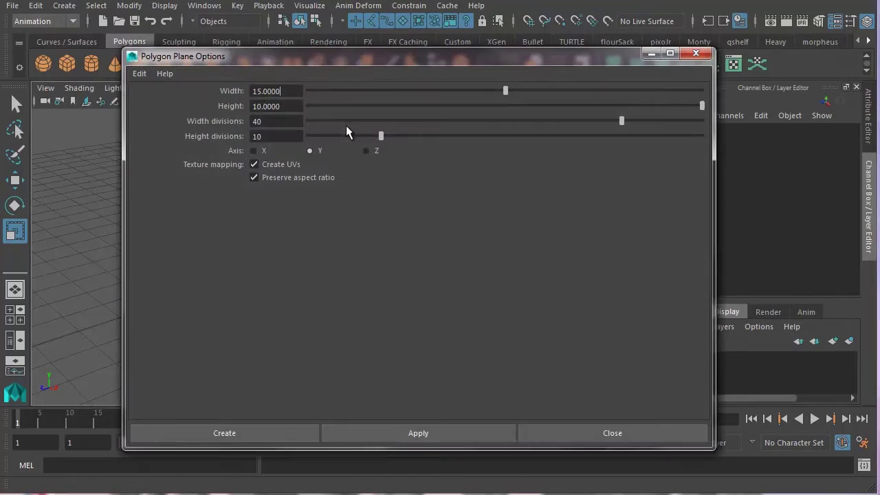
click(696, 53)
- Open the creation options for a polygon plane and reset them to their defaults
click(65, 6)
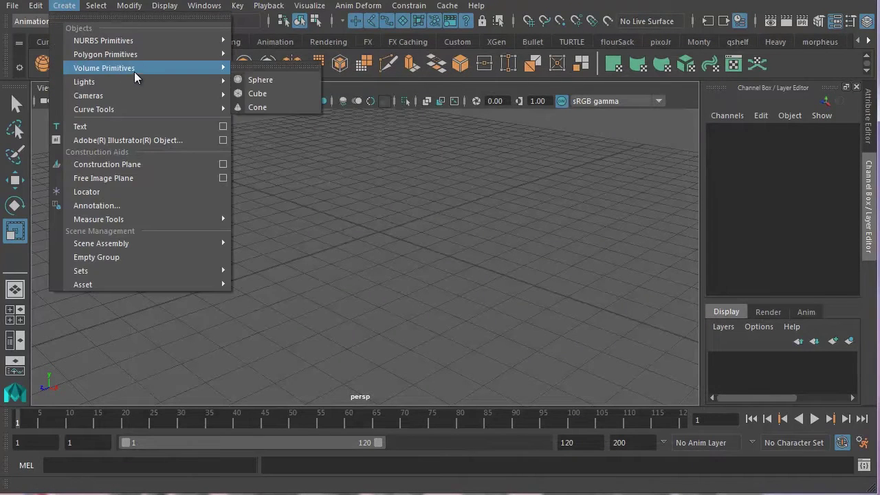
mouse_move(161, 56)
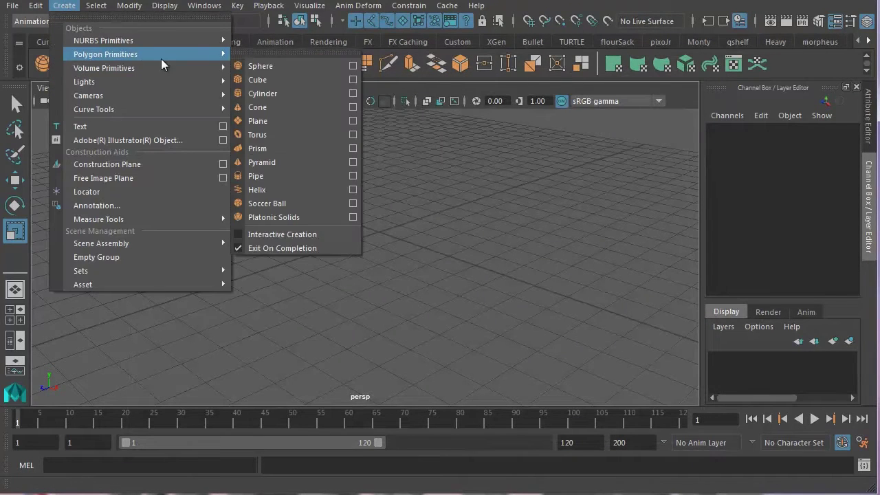
click(353, 122)
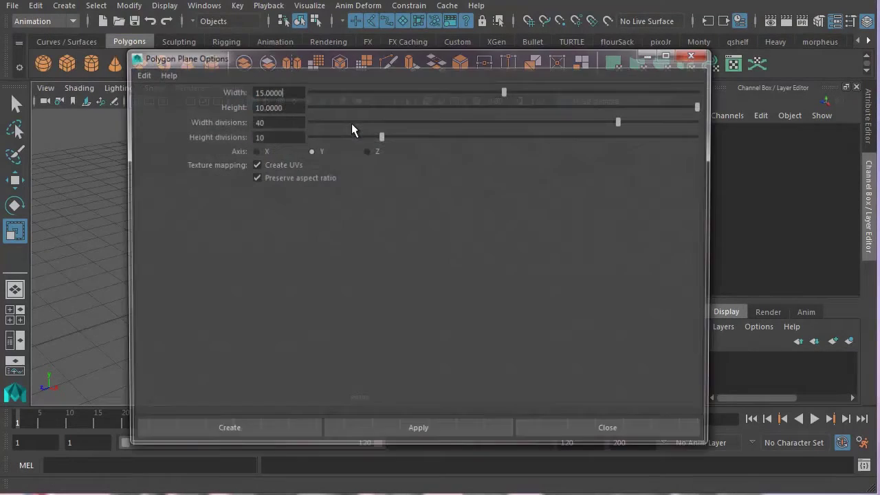
drag(380, 59, 366, 58)
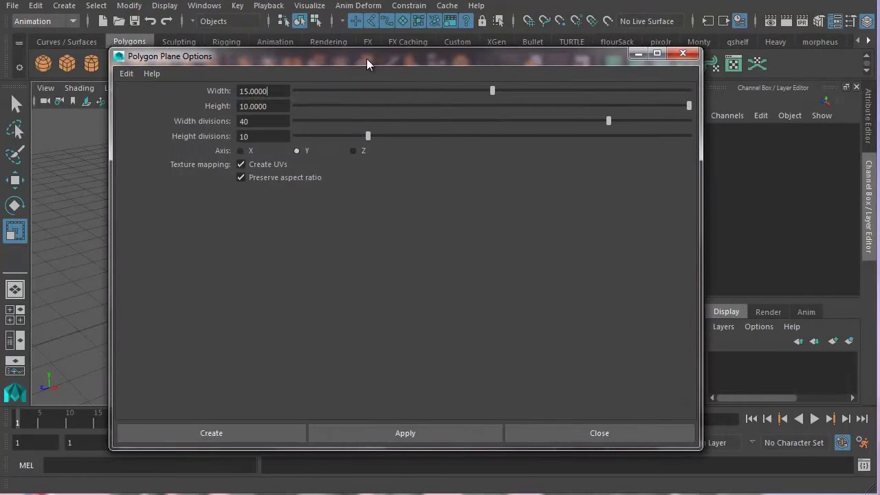
click(127, 74)
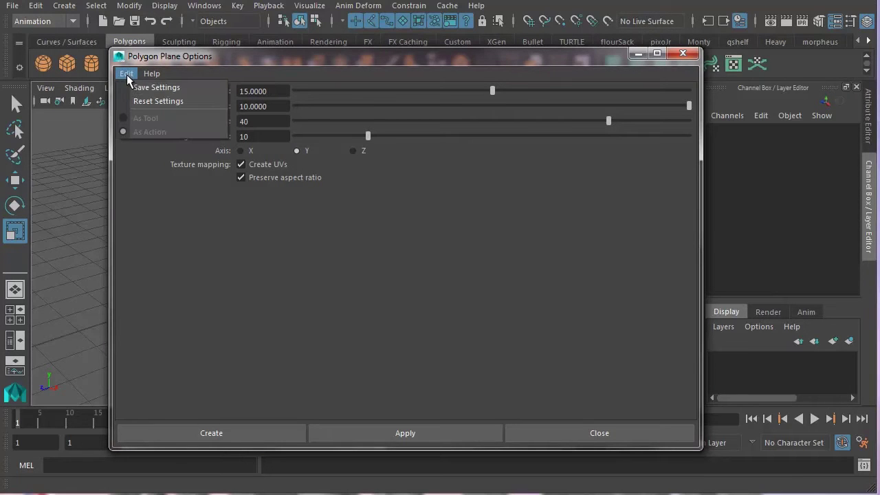
click(142, 103)
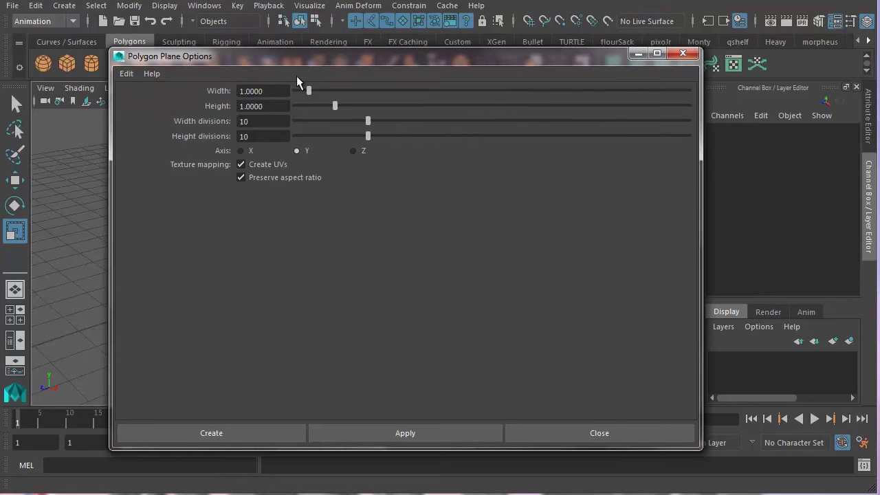
- Create a polygon plane with width 15, height 10, 40 width divisions and 30 height divisions
drag(316, 56, 349, 55)
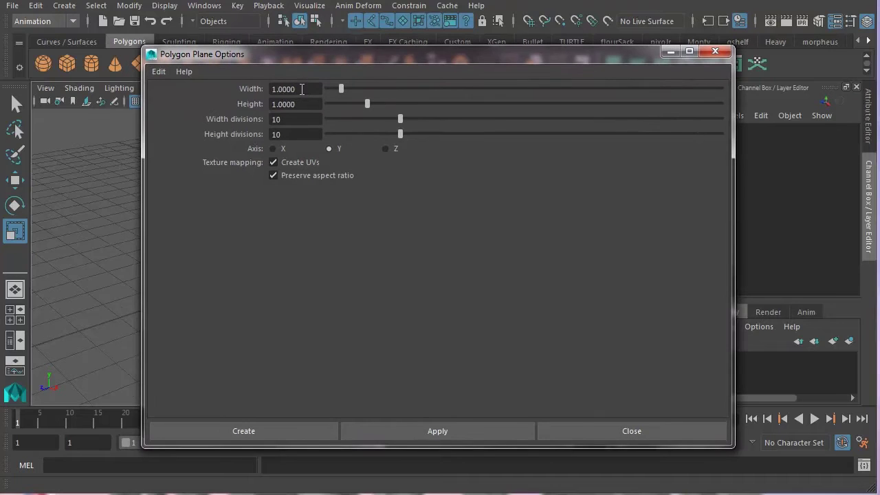
double_click(303, 89)
drag(387, 66, 423, 252)
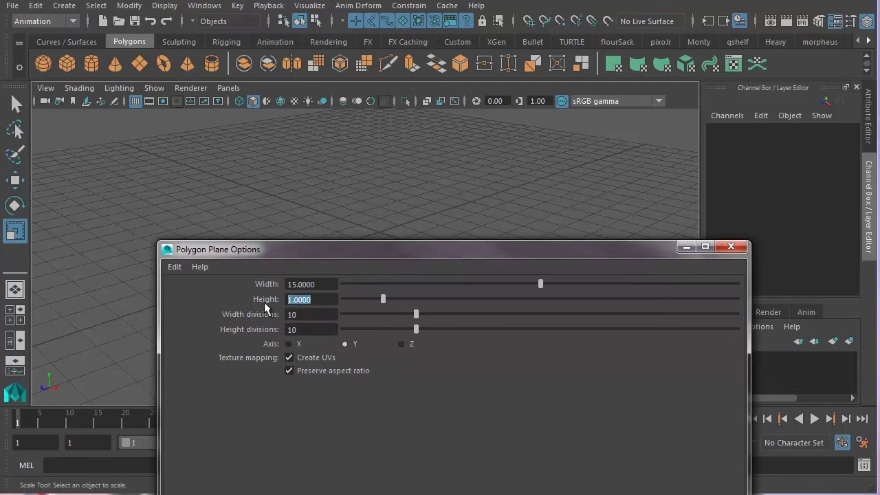
text(10)
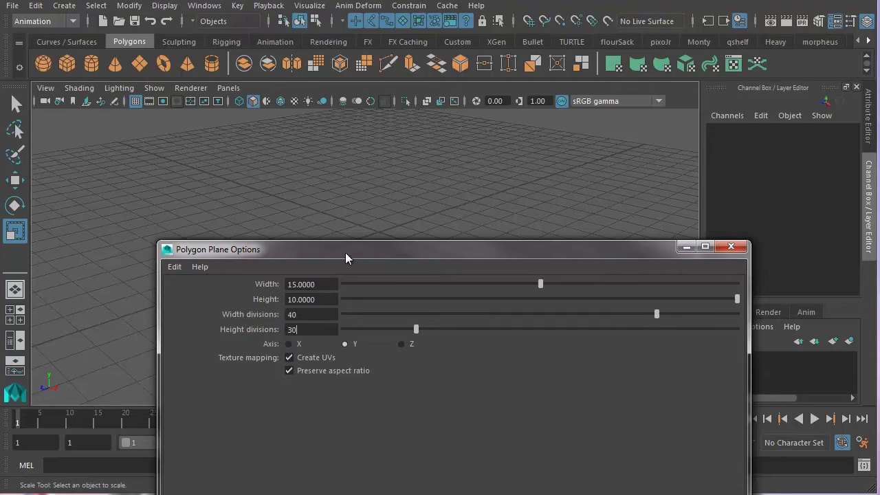
drag(345, 258, 394, 61)
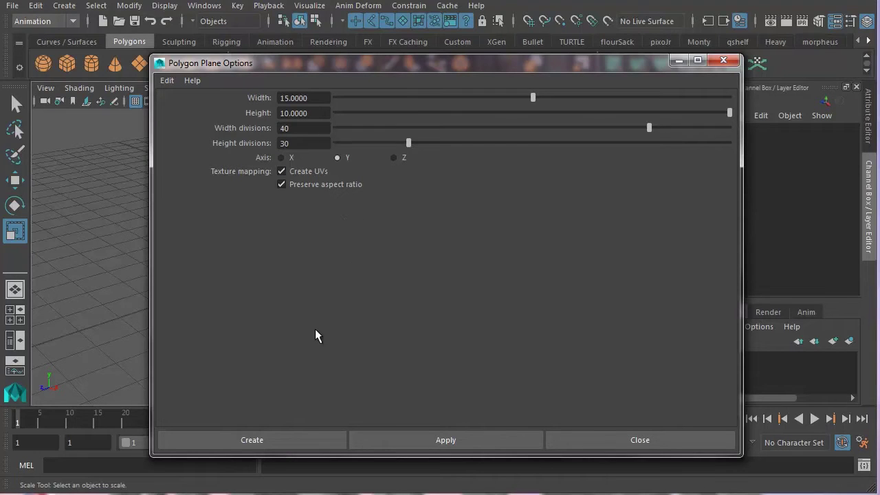
click(298, 441)
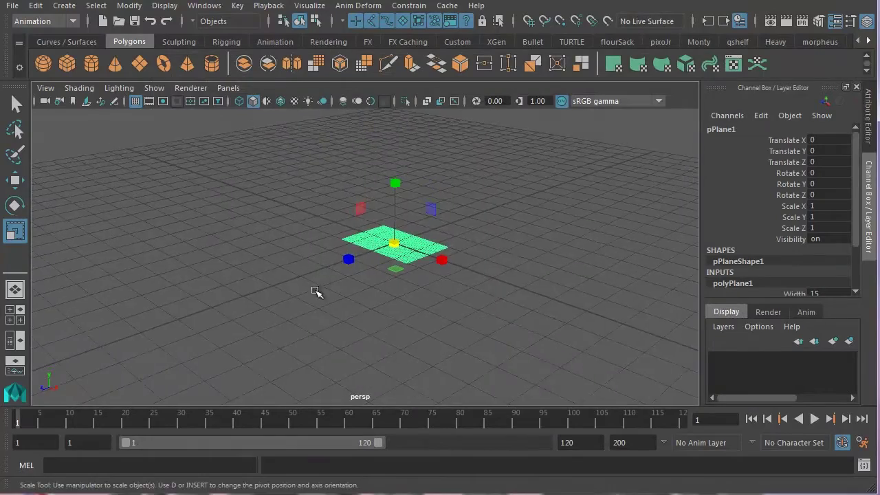
- Try a freehand rotation of the plane by about 91.5 degrees around X, and undo it
mouse_move(313, 290)
alt+mouse_down()
mouse_move(413, 307)
mouse_move(330, 320)
mouse_move(360, 324)
mouse_move(361, 355)
mouse_move(326, 320)
mouse_move(279, 334)
mouse_move(304, 271)
mouse_move(317, 275)
alt+mouse_up()
alt+right_drag(251, 281, 243, 301)
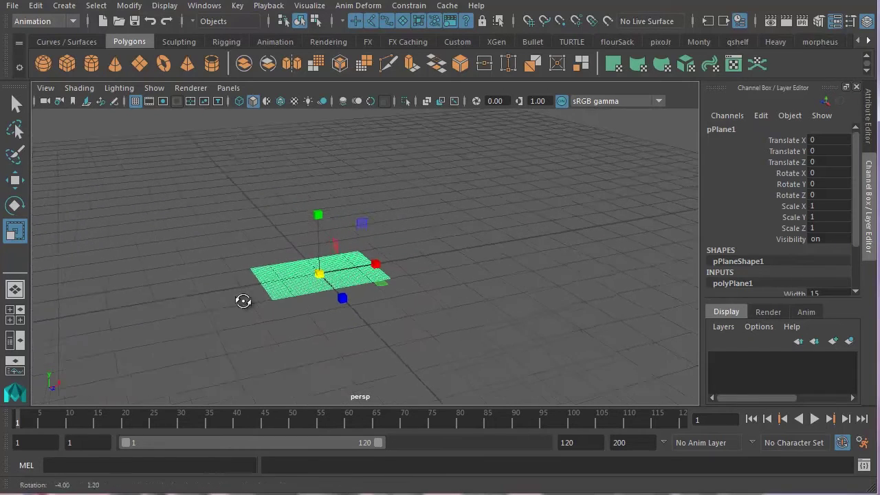
click(15, 206)
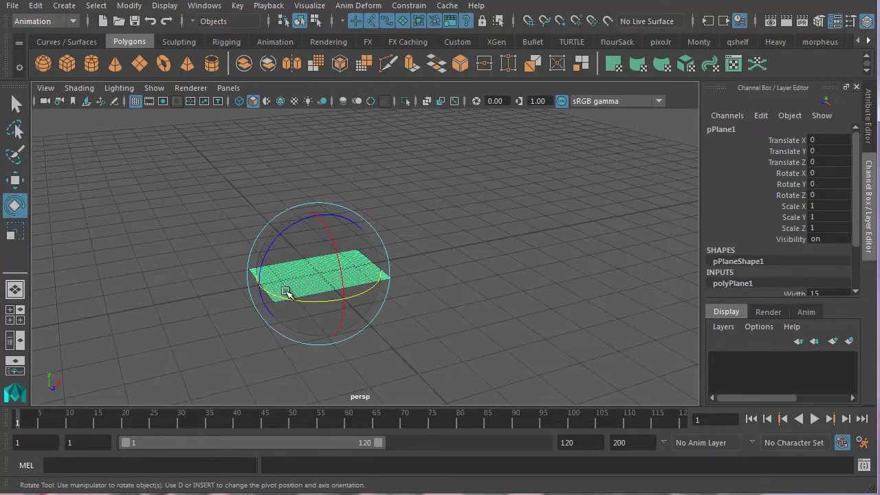
alt+middle_drag(302, 263, 352, 225)
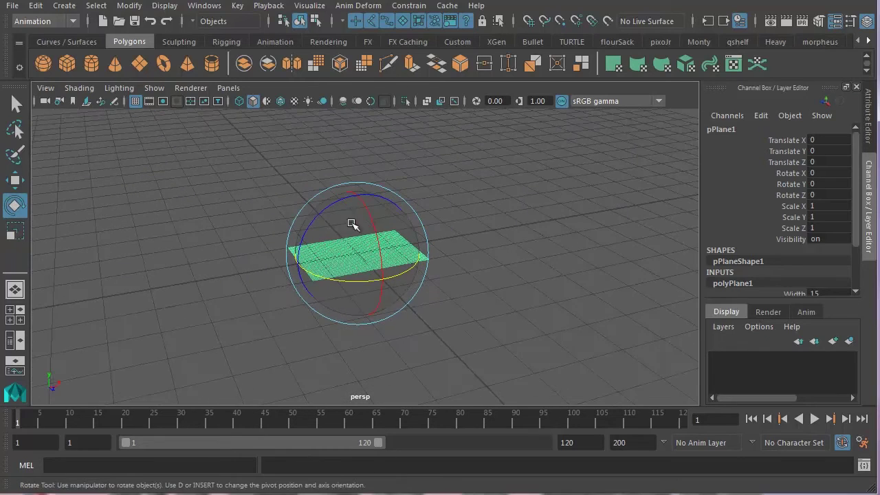
drag(370, 210, 383, 266)
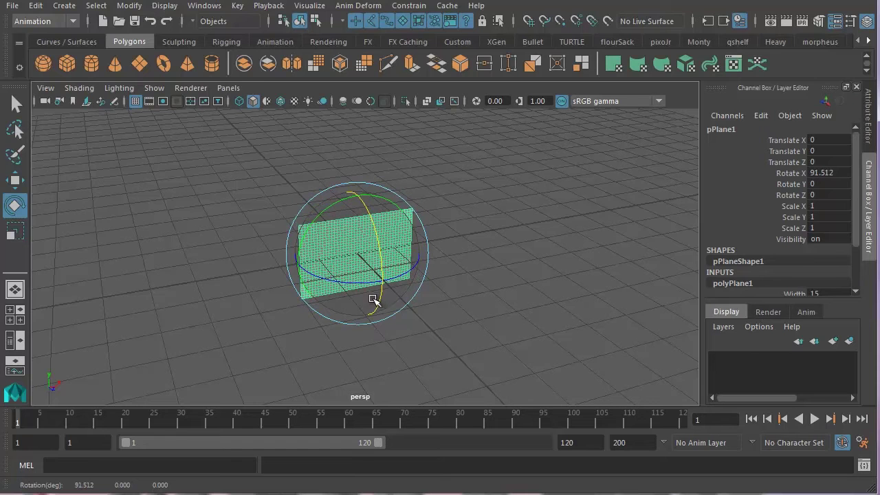
key(ctrl+z)
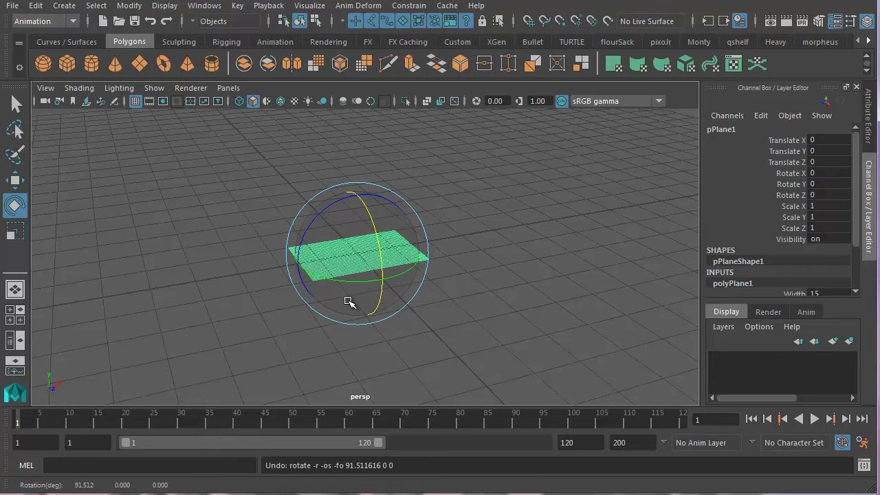
- Stand the plane upright by rotating it 90 degrees around X, and rename it flag
alt+drag(349, 304, 291, 220)
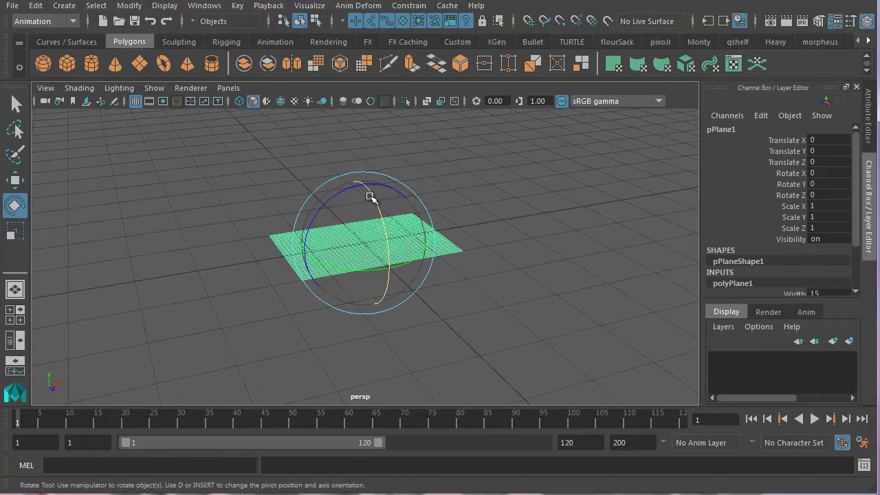
drag(369, 192, 380, 306)
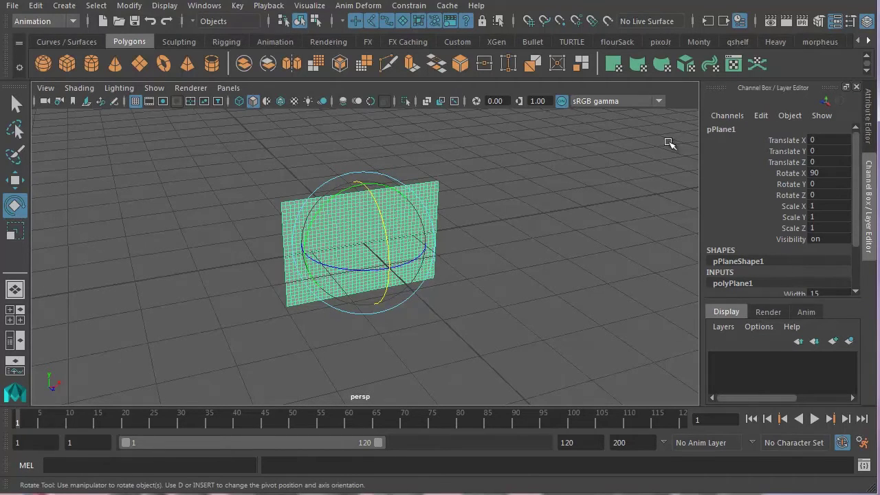
click(727, 131)
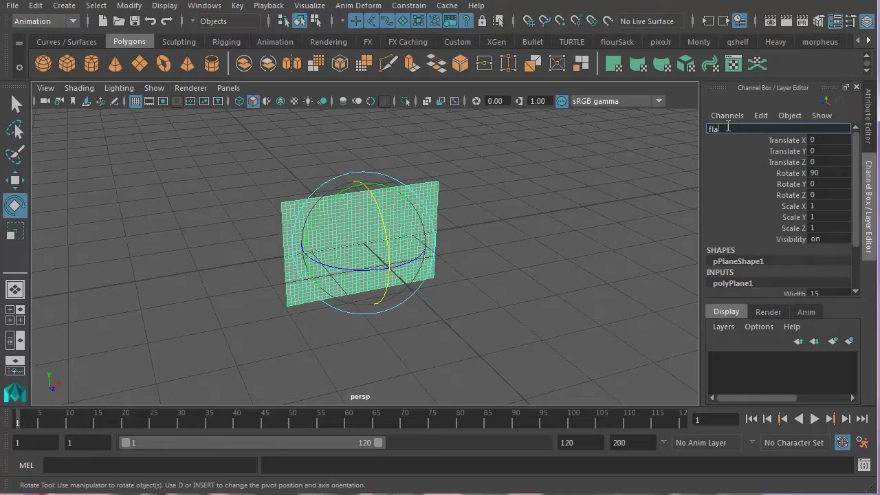
key(Return)
- Turn on two-sided lighting in the perspective view and check the flag's shading from both sides
alt+drag(294, 237, 530, 271)
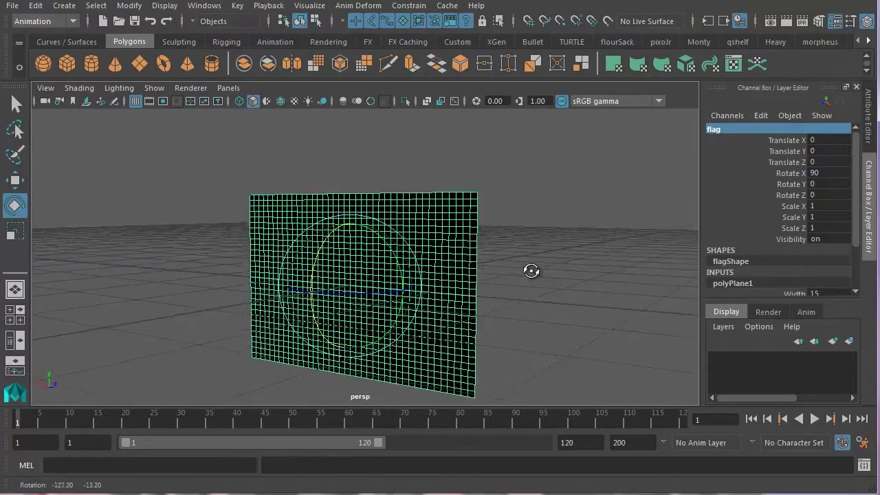
alt+right_drag(530, 271, 447, 238)
alt+drag(447, 238, 411, 263)
click(130, 95)
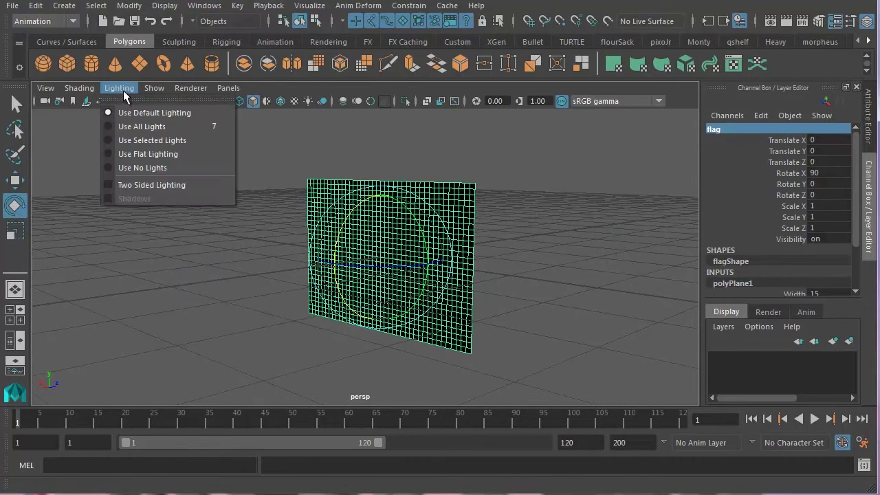
click(124, 184)
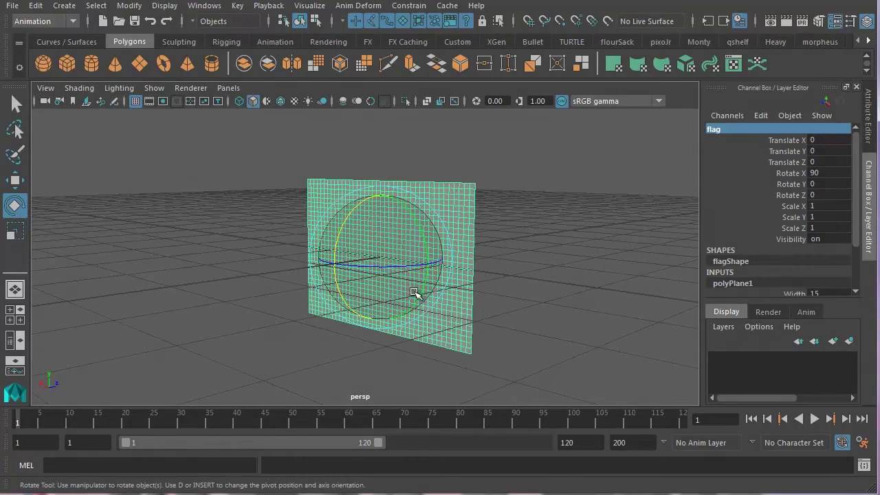
alt+drag(414, 295, 359, 291)
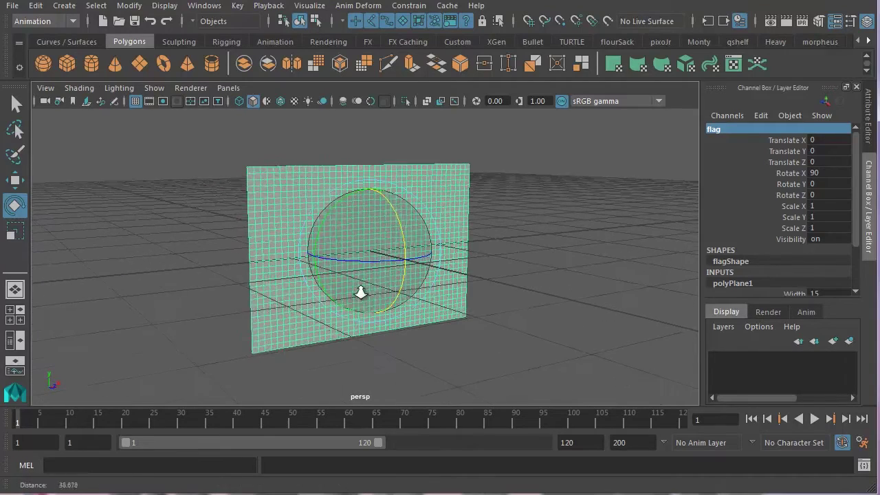
click(128, 88)
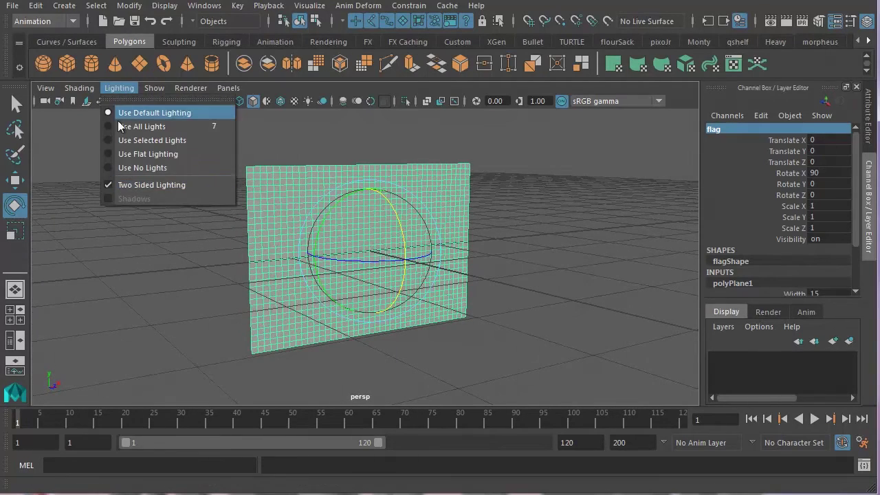
click(118, 88)
alt+drag(343, 242, 265, 271)
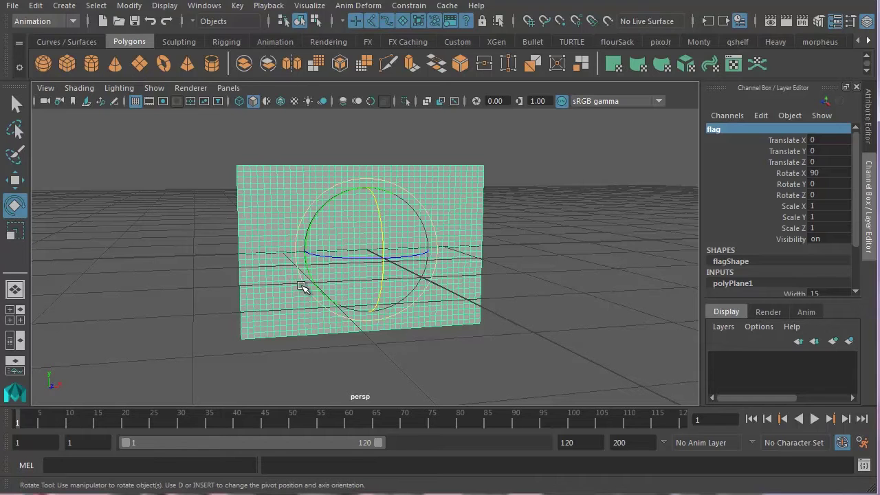
- Switch to the Chrome browser and search Google Images for "flag jpg"
key(alt+Tab)
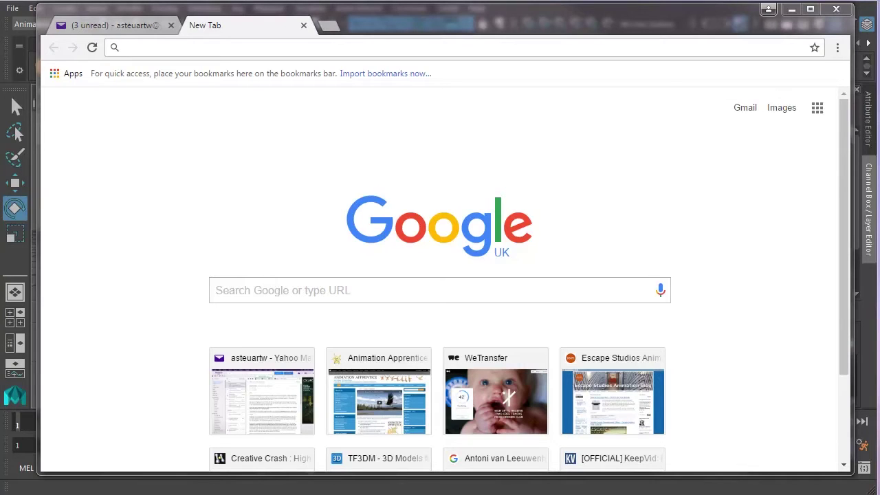
click(296, 294)
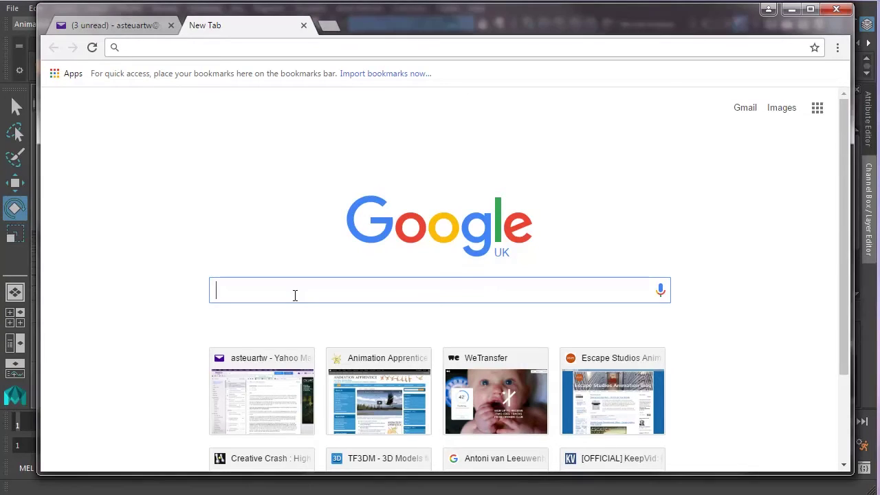
text(flag jp)
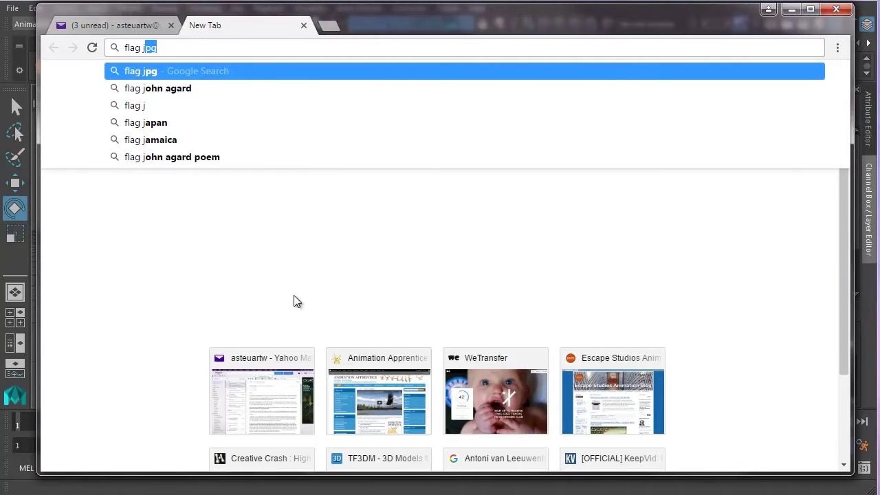
text(g)
key(Return)
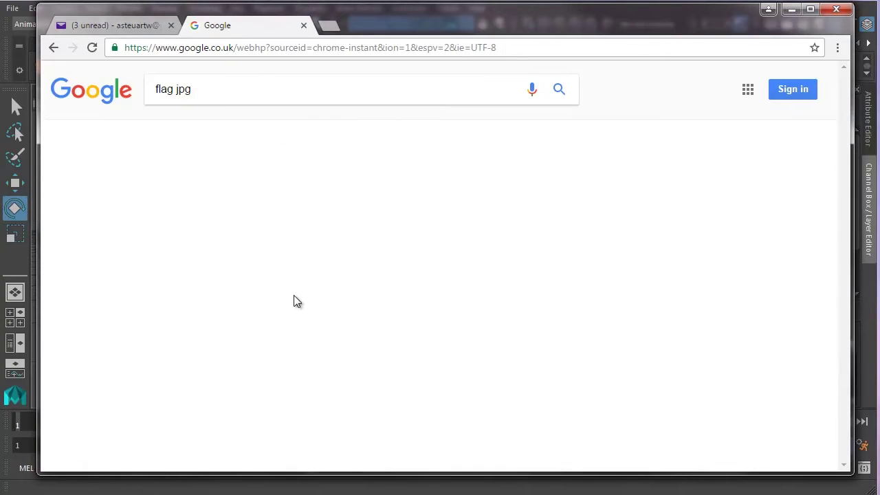
click(204, 126)
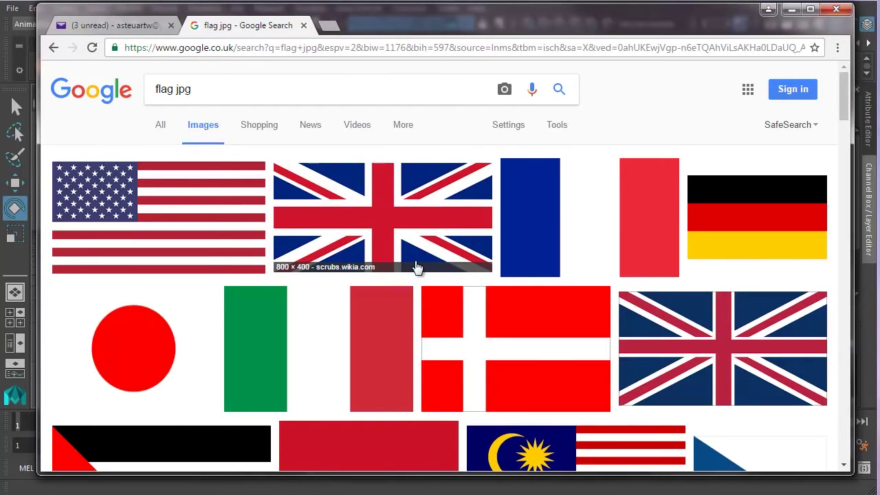
- Save the 800 × 400 Union Jack image as the JPEG Flag-UK in the FlagWave project's sourceimages folder, and switch back to Maya
click(386, 234)
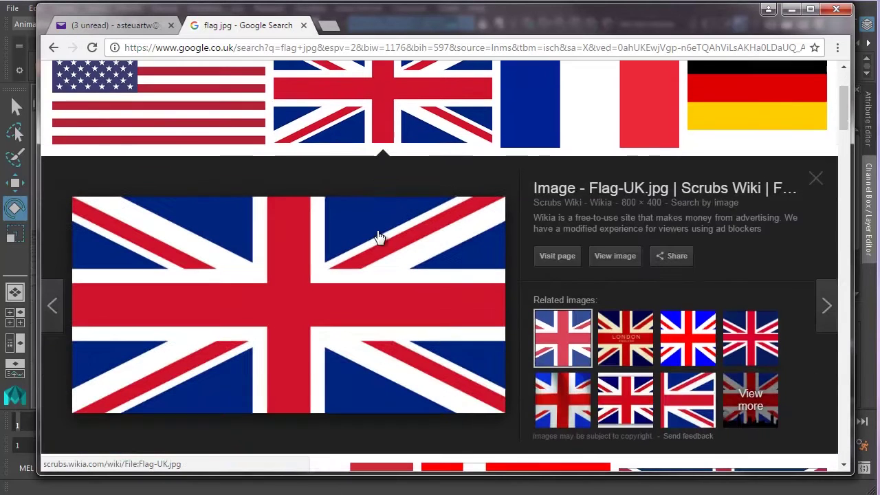
right_click(333, 298)
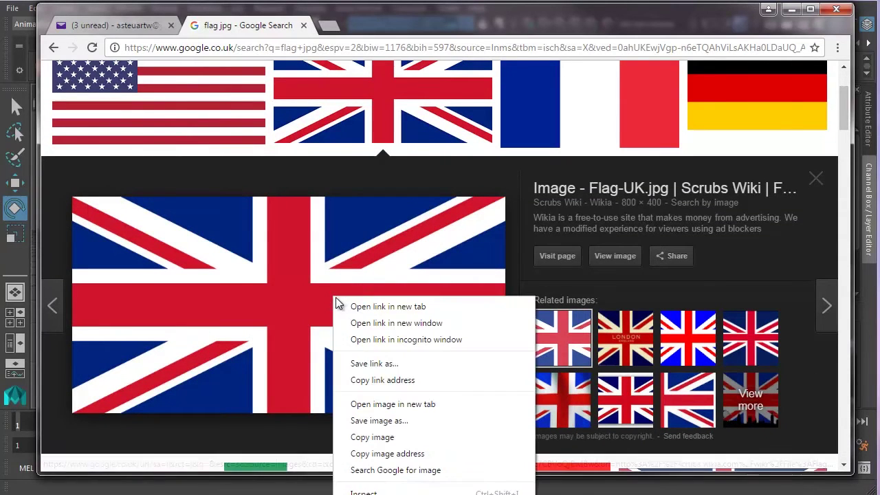
click(376, 420)
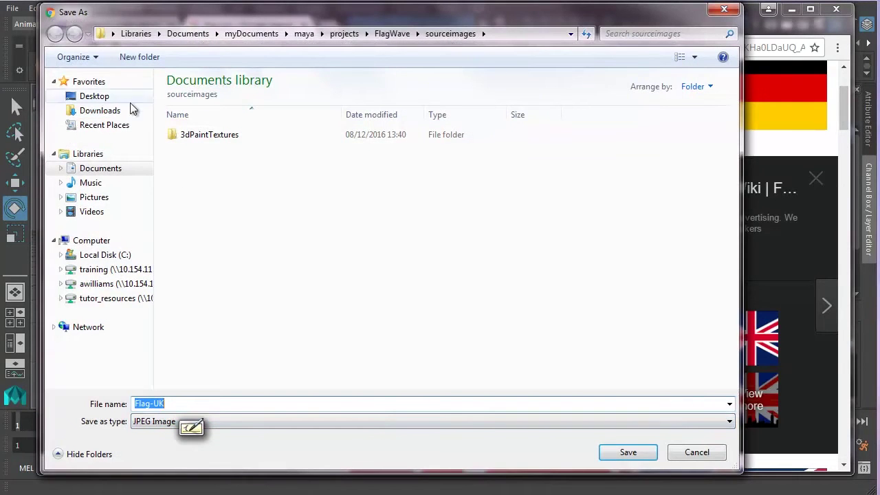
click(110, 111)
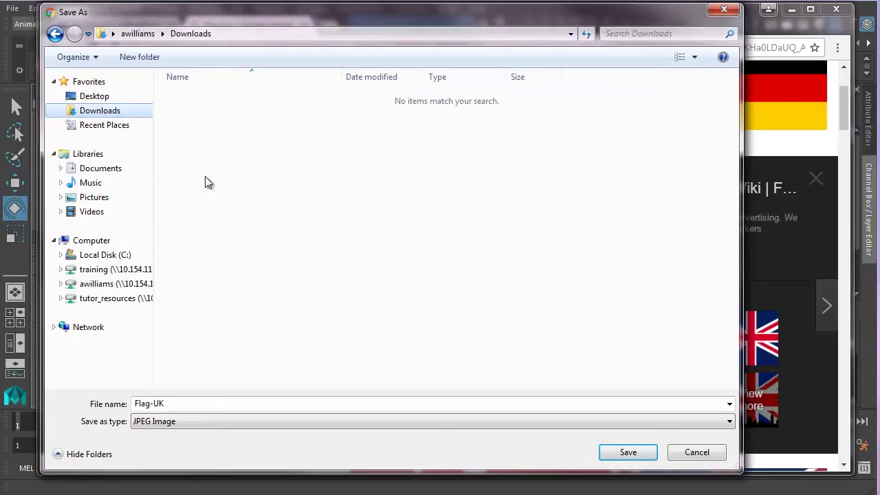
click(102, 169)
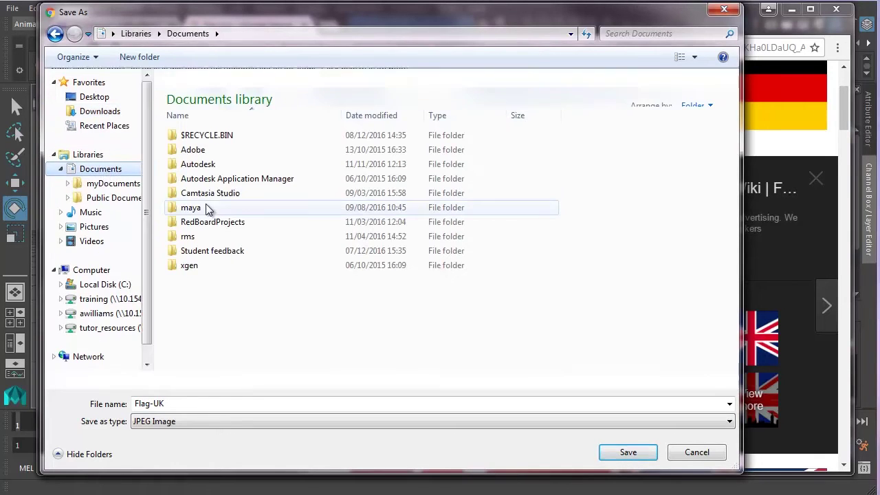
double_click(191, 227)
click(197, 221)
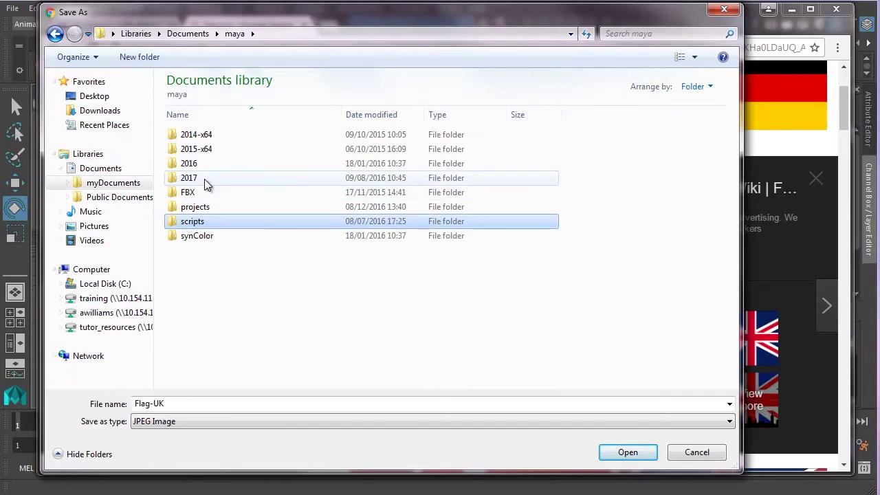
double_click(207, 209)
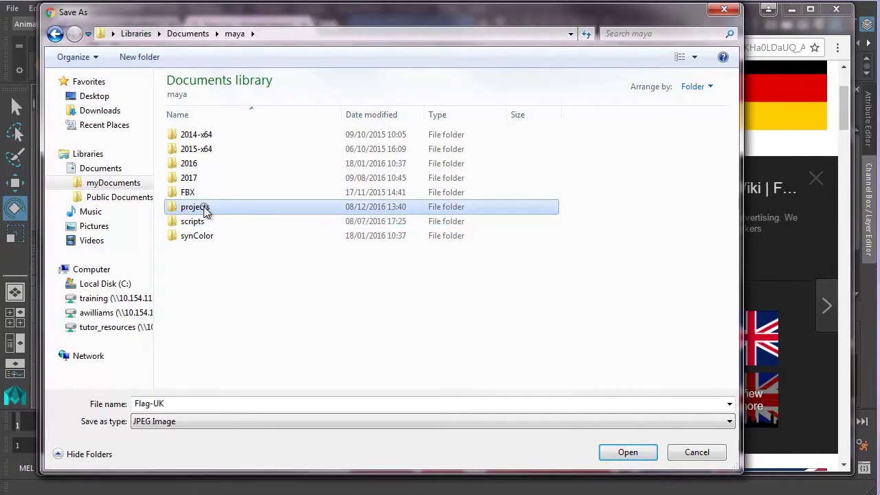
drag(733, 130, 734, 200)
double_click(203, 240)
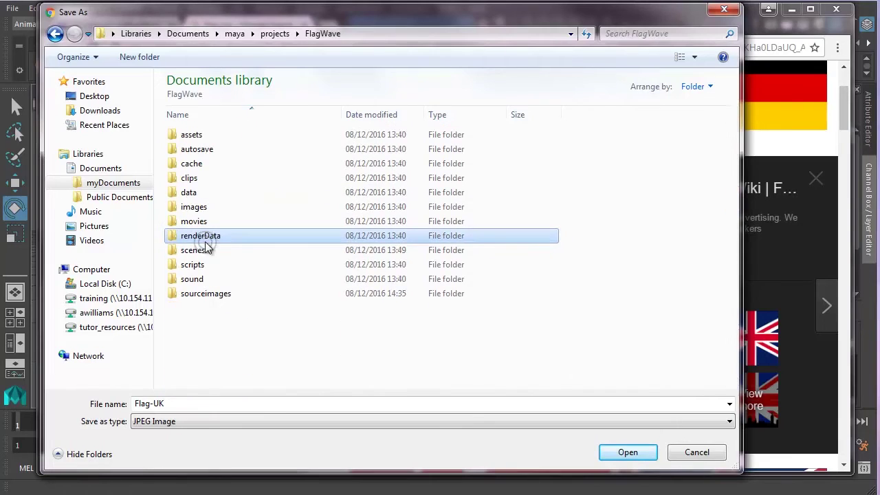
double_click(222, 295)
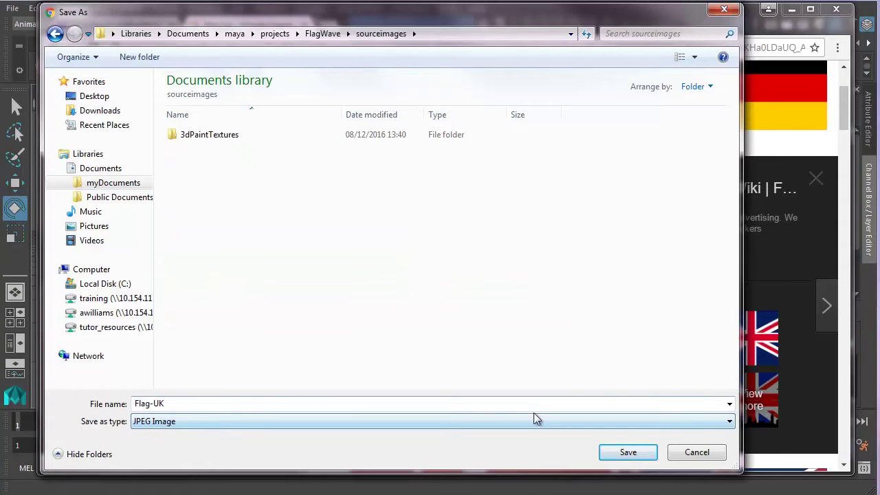
click(639, 460)
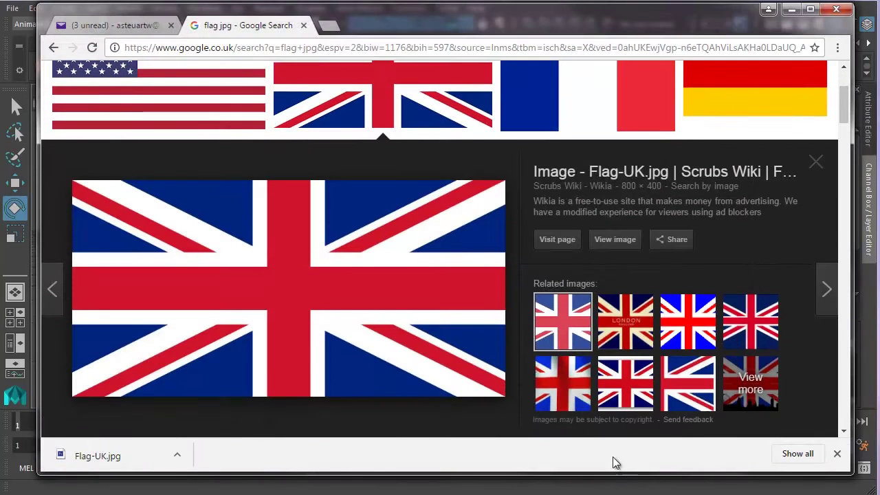
click(791, 10)
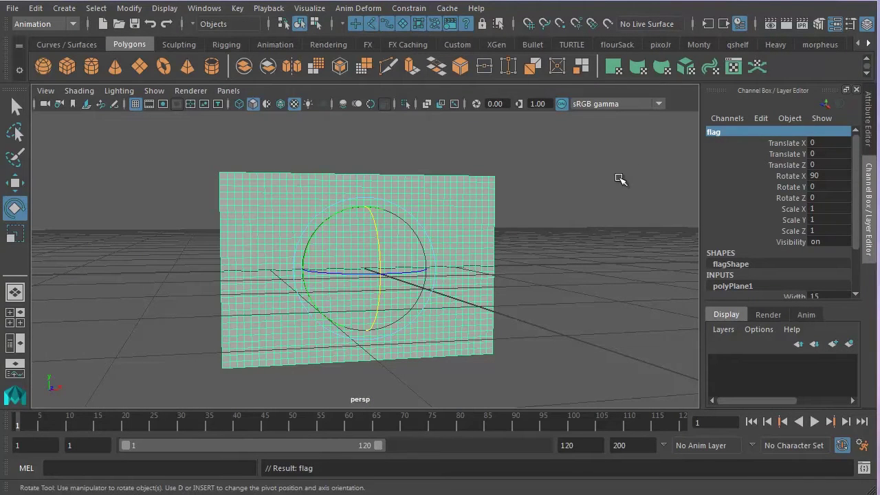
- Switch the flag plane to vertex mode and return it to object mode
alt+drag(328, 293, 371, 266)
alt+middle_drag(371, 266, 408, 248)
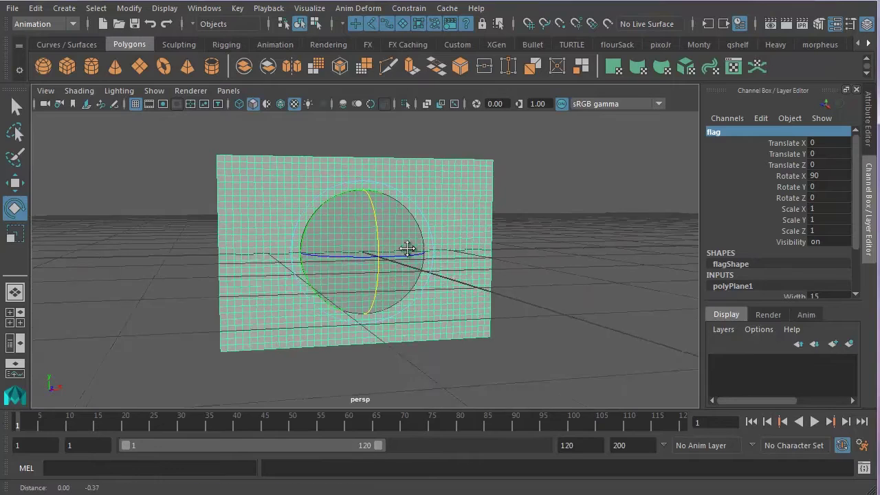
alt+right_drag(407, 248, 344, 213)
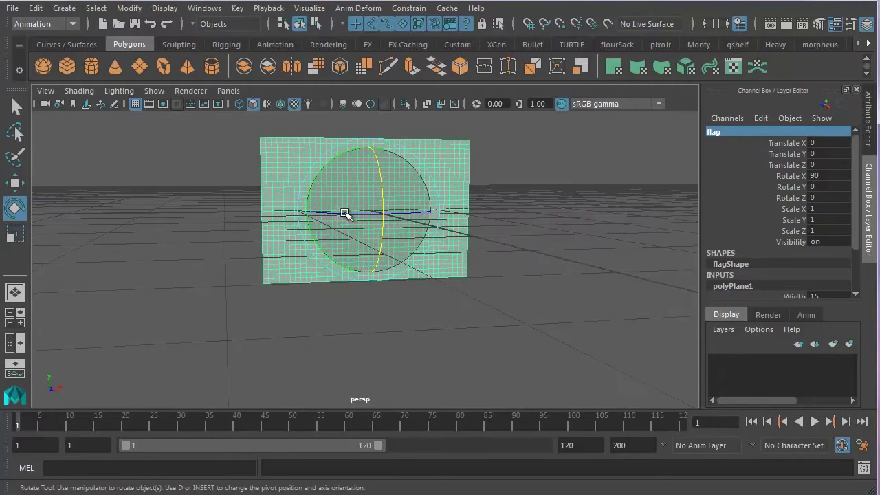
alt+drag(344, 213, 320, 193)
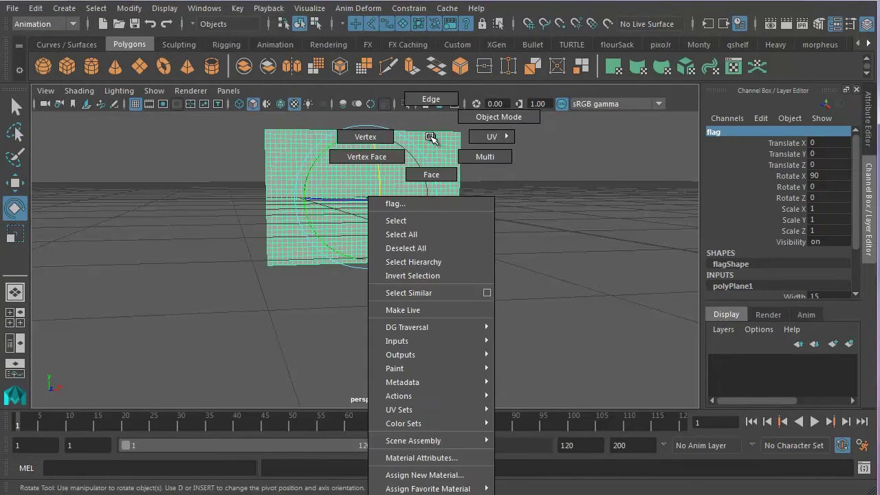
right_drag(430, 137, 389, 147)
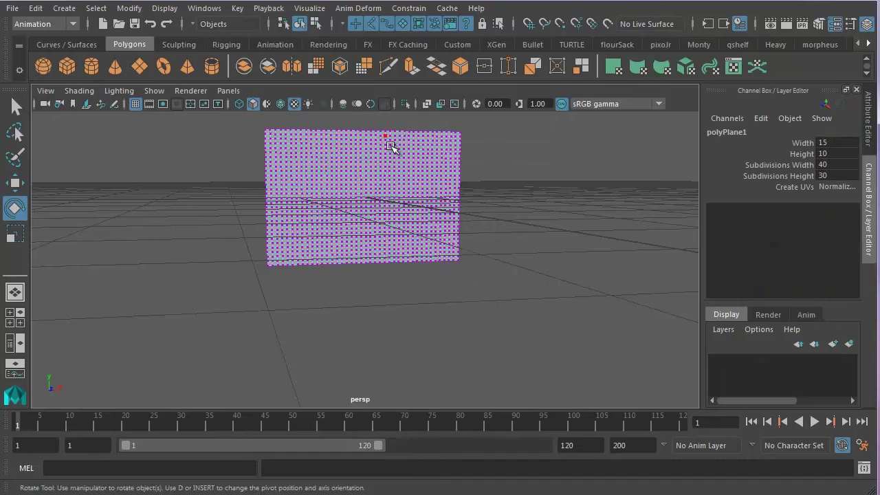
alt+drag(390, 147, 350, 144)
right_click(366, 147)
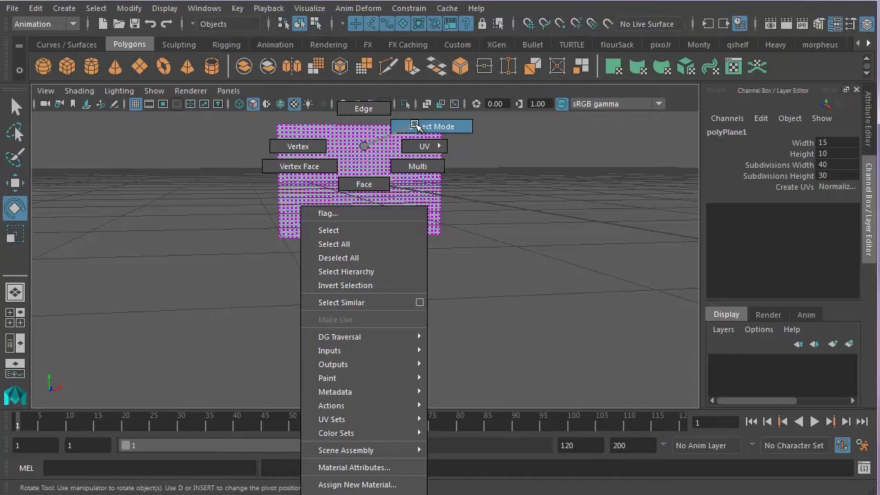
click(417, 126)
- Try to assign a favorite Lambert material to the flag plane while it is unselected
mouse_move(387, 144)
alt+mouse_down()
mouse_move(364, 142)
mouse_move(378, 136)
alt+mouse_up()
right_drag(392, 126, 498, 490)
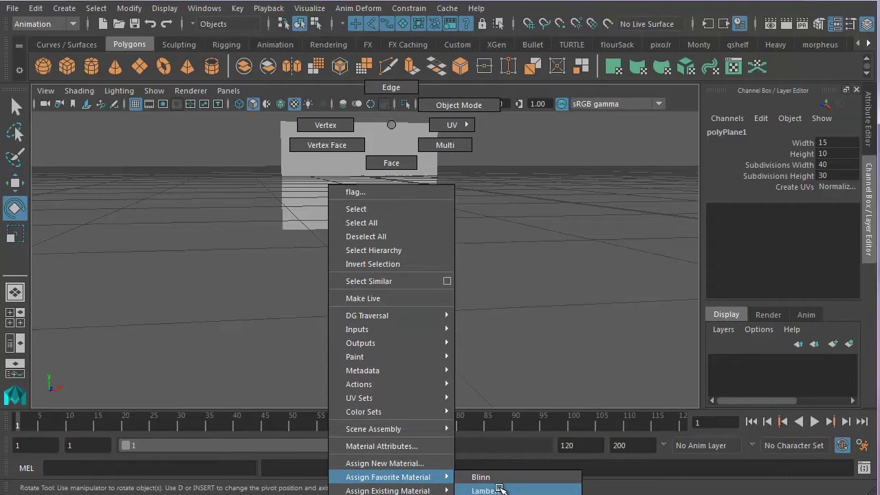
right_drag(498, 490, 499, 490)
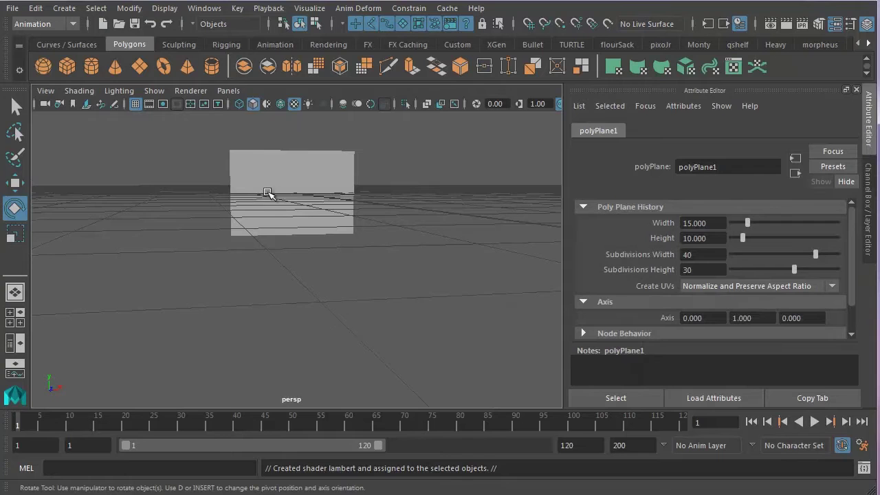
- Select the flag plane and examine which material is assigned to it
click(296, 174)
alt+middle_drag(297, 175, 293, 235)
alt+right_drag(293, 236, 399, 295)
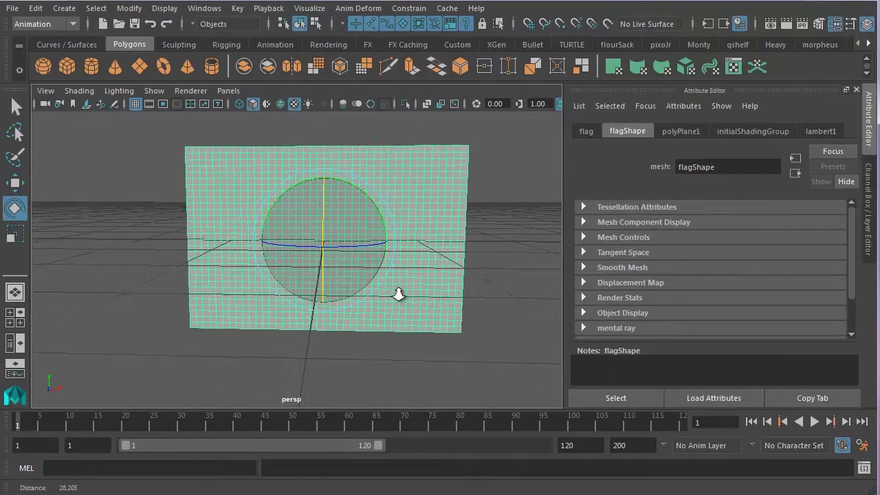
alt+drag(398, 295, 454, 245)
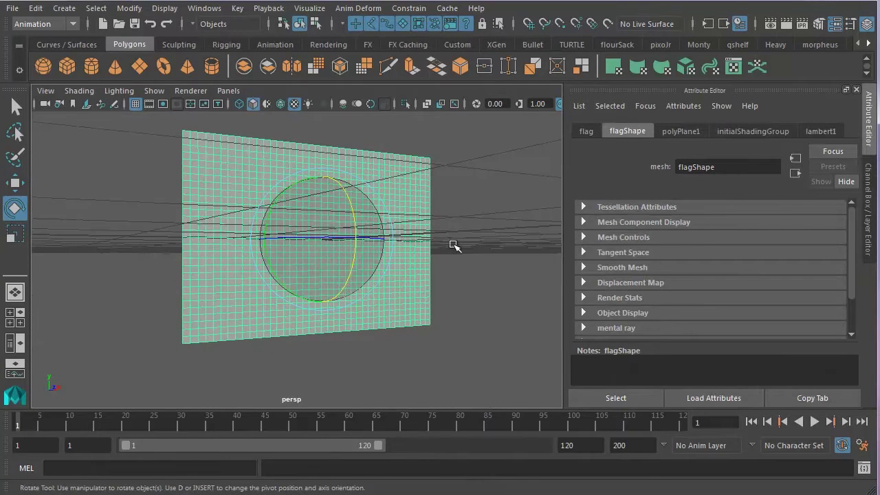
click(818, 131)
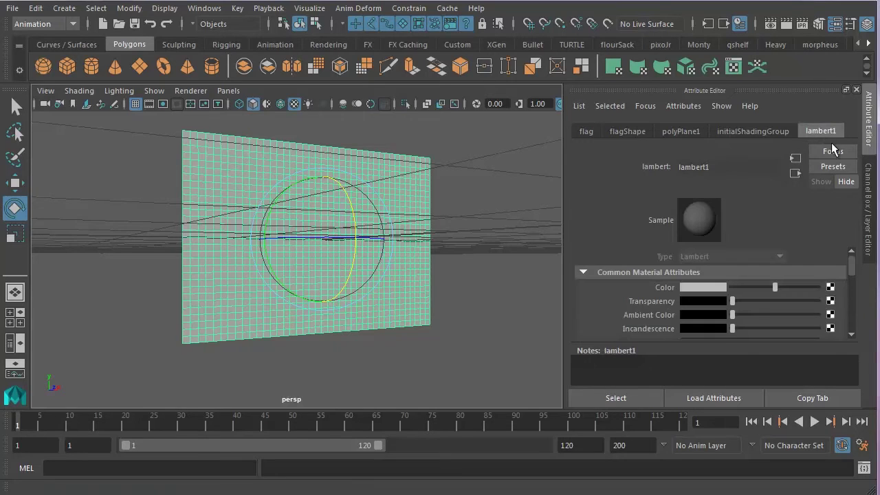
alt+drag(385, 266, 334, 291)
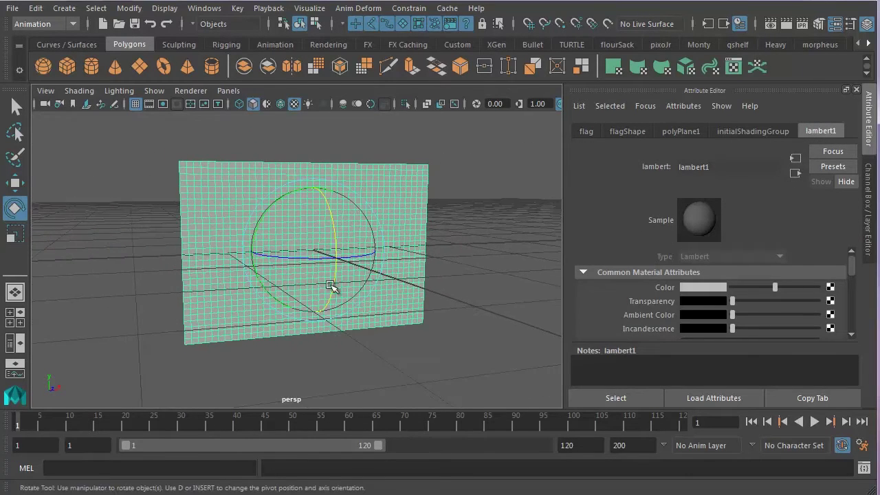
click(586, 132)
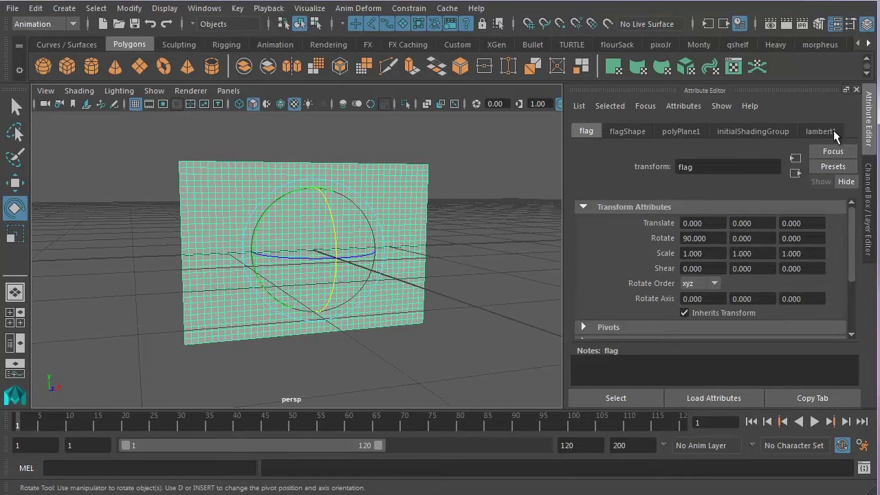
- Assign a new Lambert material to the selected flag plane and rename the material flagLambert
alt+drag(318, 271, 252, 216)
mouse_move(251, 216)
alt+middle_down()
mouse_move(258, 201)
mouse_move(249, 204)
alt+middle_up()
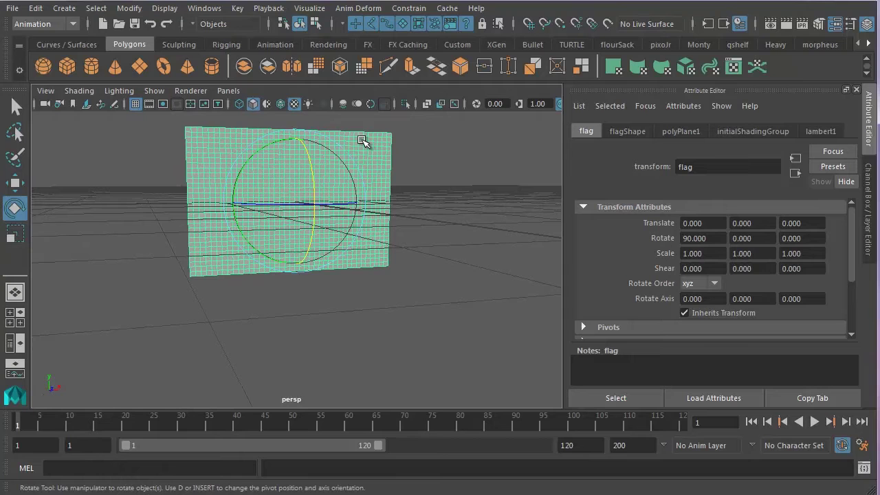
right_drag(363, 134, 444, 491)
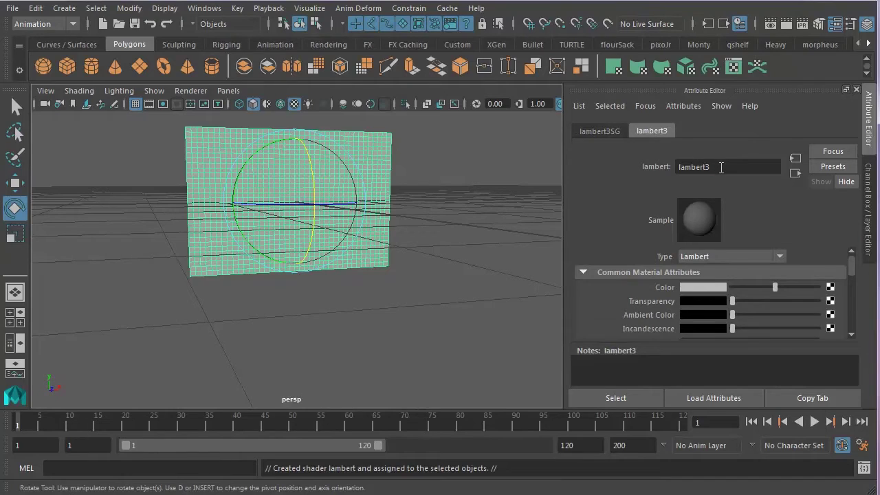
drag(721, 167, 667, 172)
text(flagLambert)
key(Return)
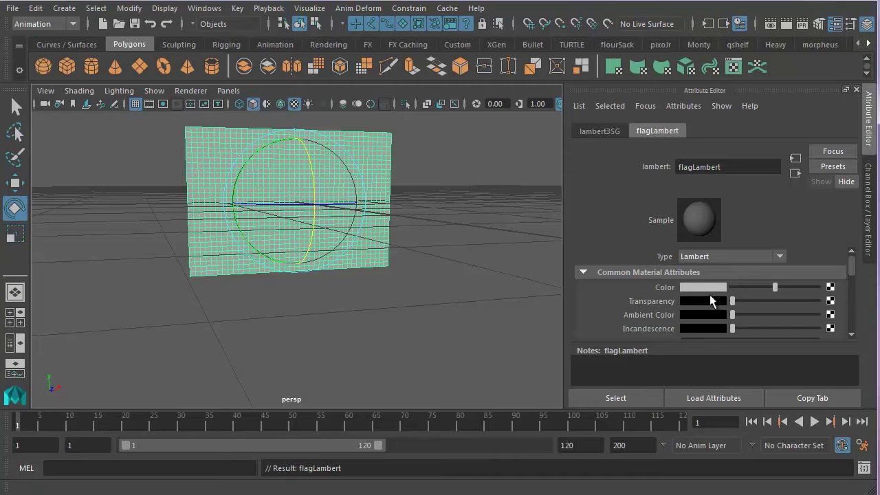
- Map a File texture to the color of the flagLambert material
click(827, 289)
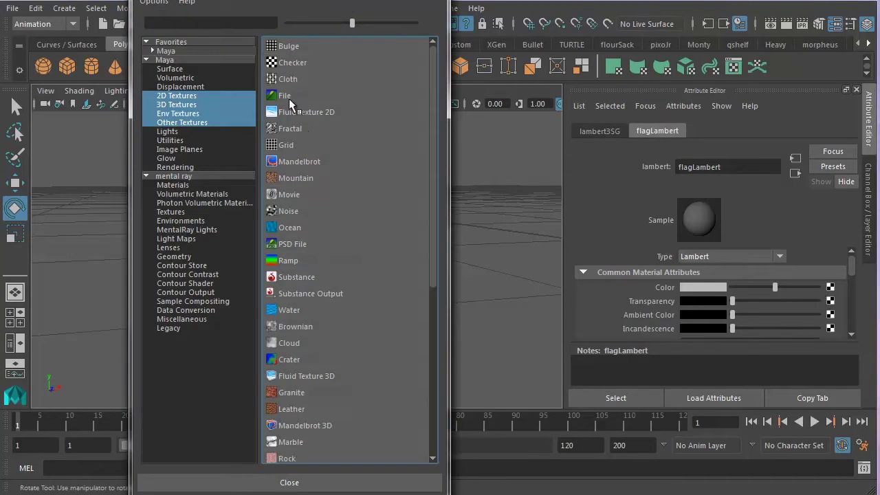
drag(284, 0, 281, 15)
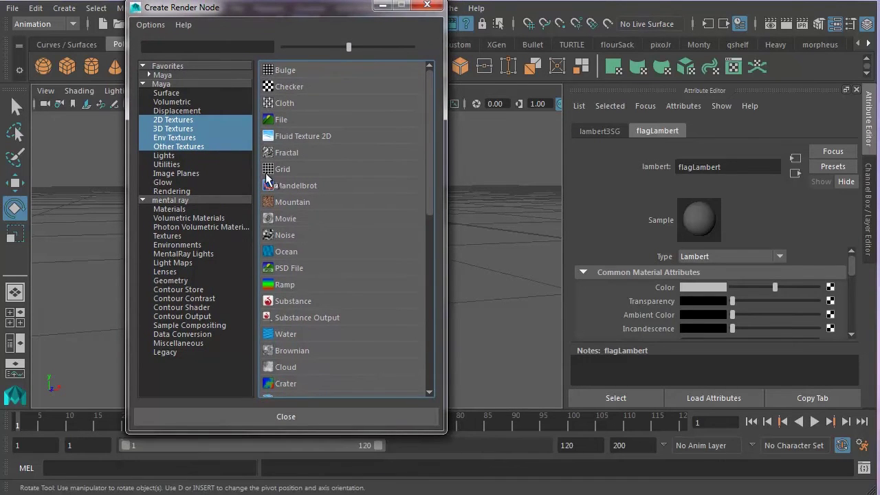
click(281, 119)
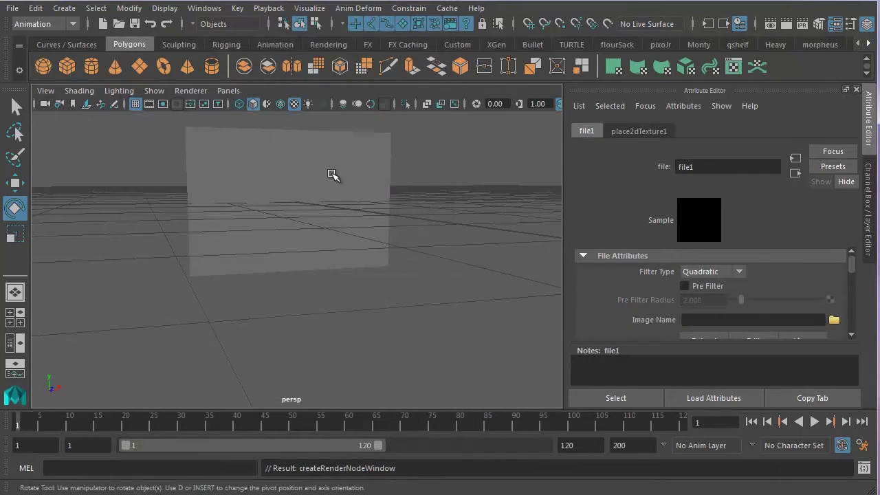
- Load Flag-UK.jpg from the project's sourceimages folder as the file texture's image and view it on the flag plane
click(834, 321)
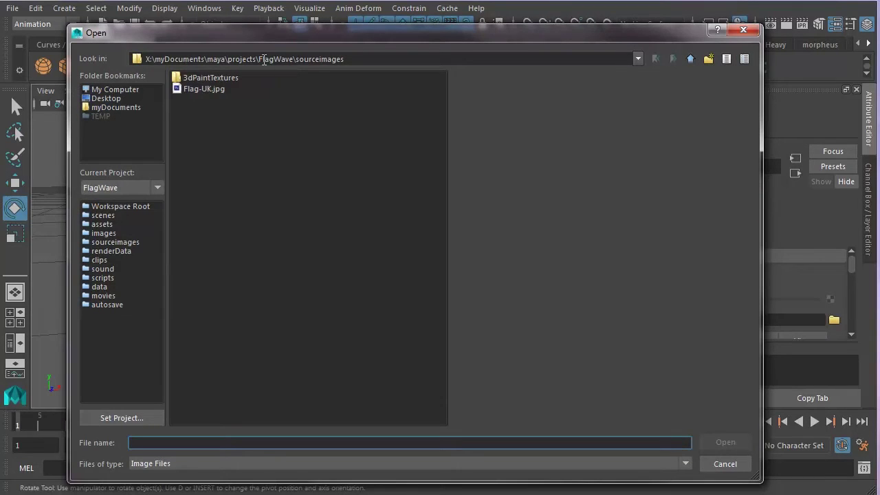
click(206, 89)
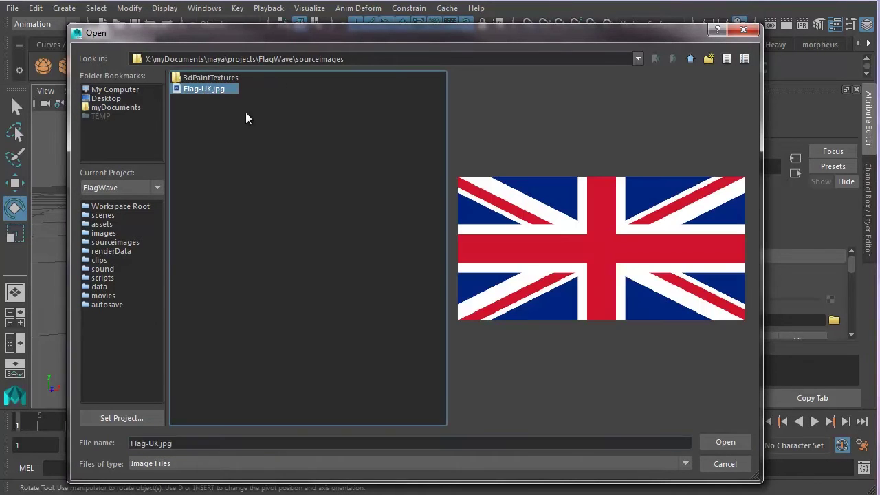
click(723, 442)
alt+right_drag(350, 250, 387, 301)
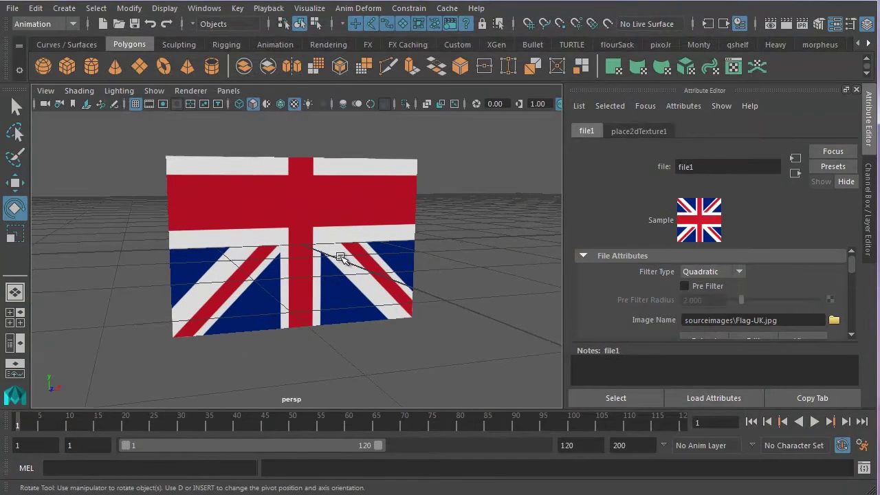
alt+drag(337, 251, 356, 262)
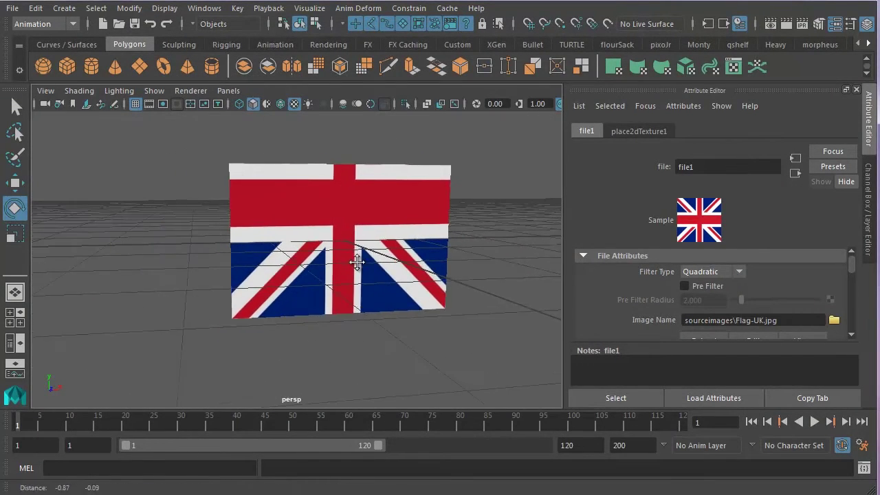
alt+middle_drag(356, 261, 368, 260)
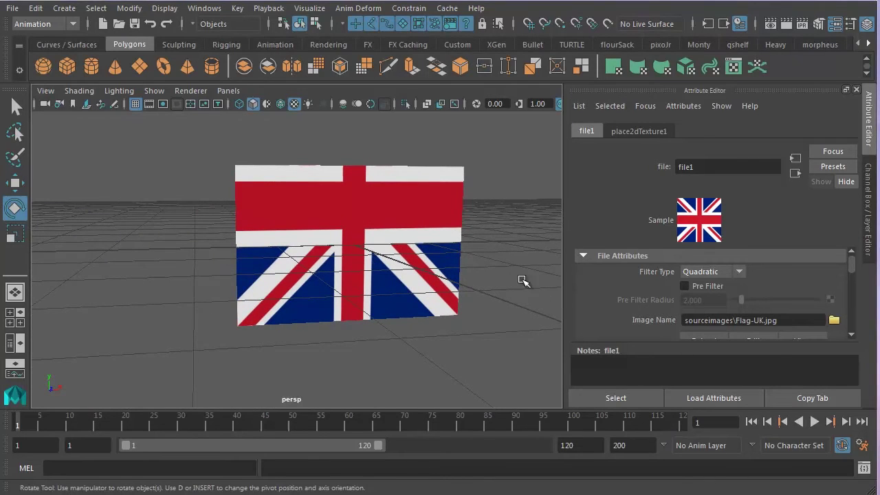
alt+middle_drag(429, 261, 420, 272)
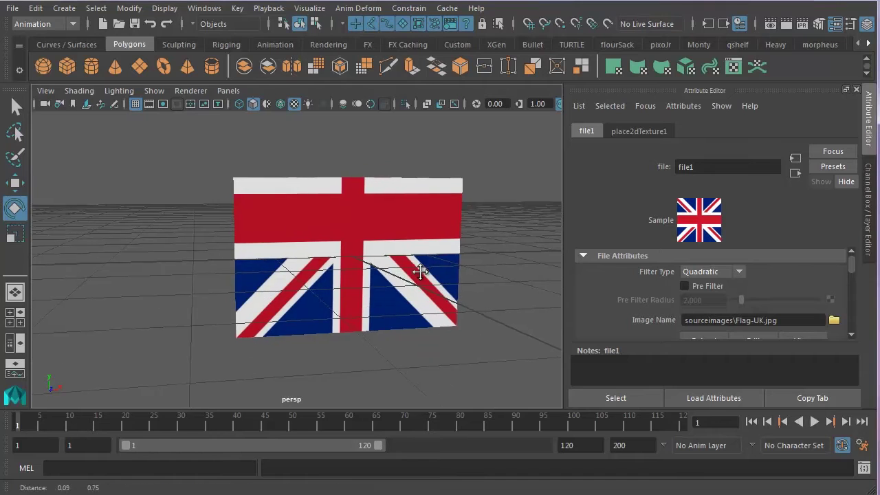
- Show the Channel Box and set up a two-pane layout with a widened UV Editor beside the perspective view
scroll(420, 271, down, 2)
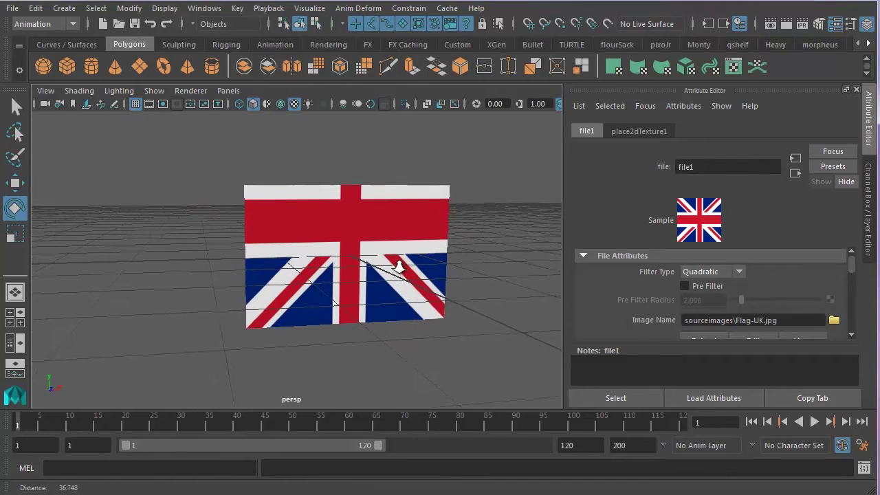
click(868, 216)
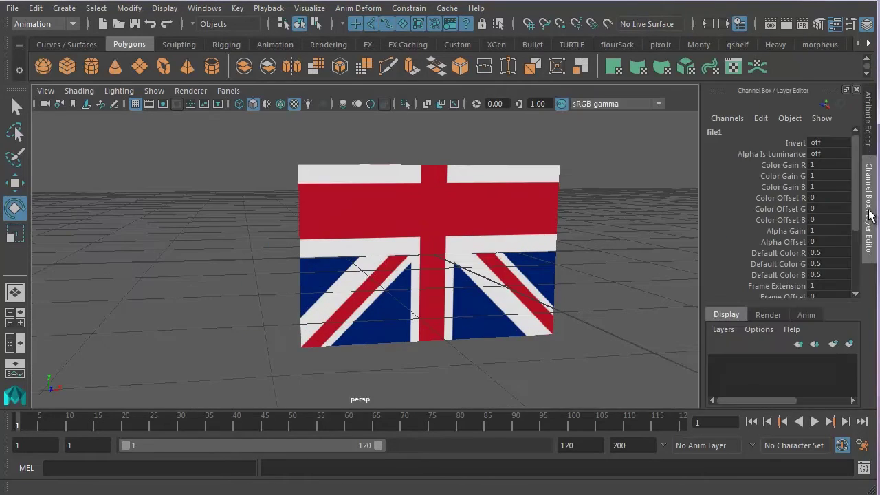
alt+right_drag(472, 255, 353, 230)
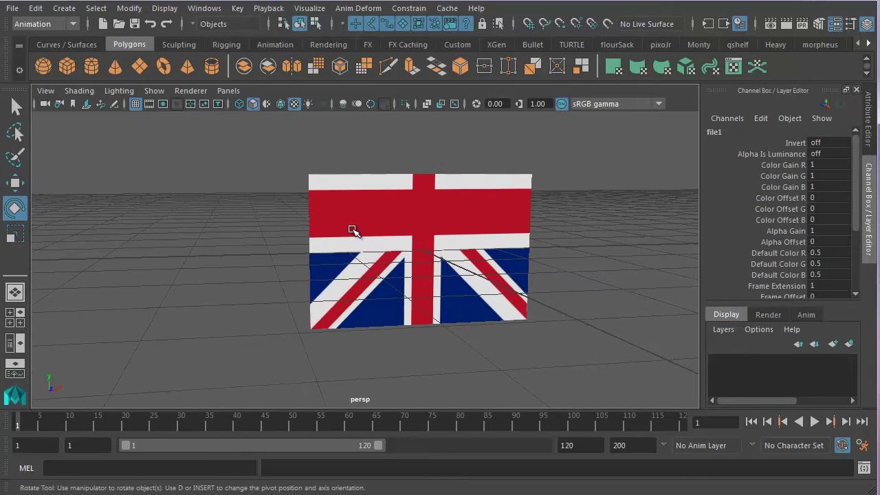
click(19, 347)
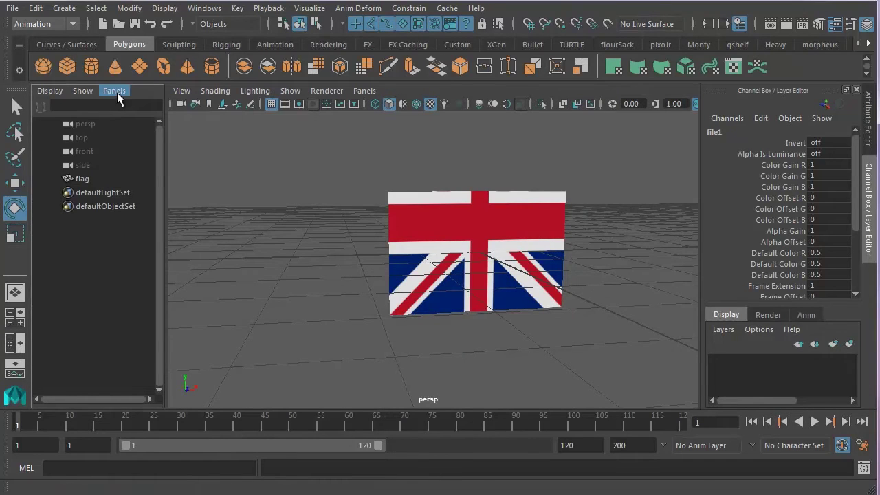
drag(165, 151, 374, 158)
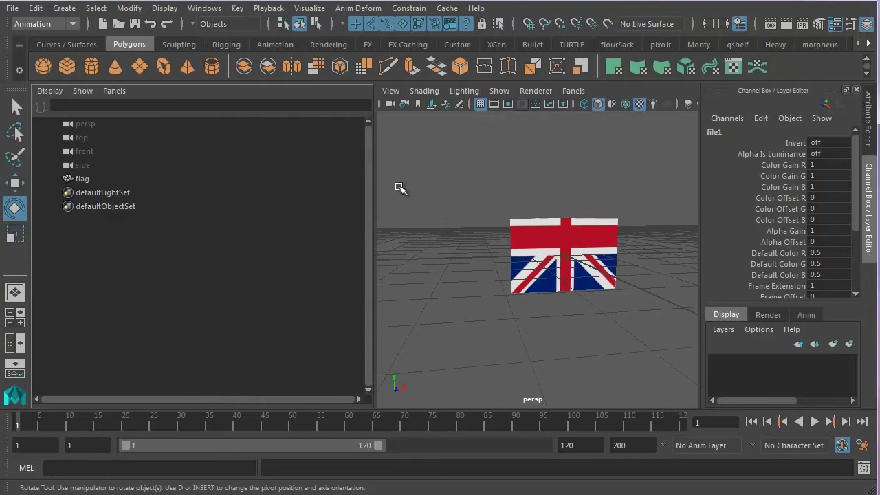
click(118, 95)
mouse_move(153, 162)
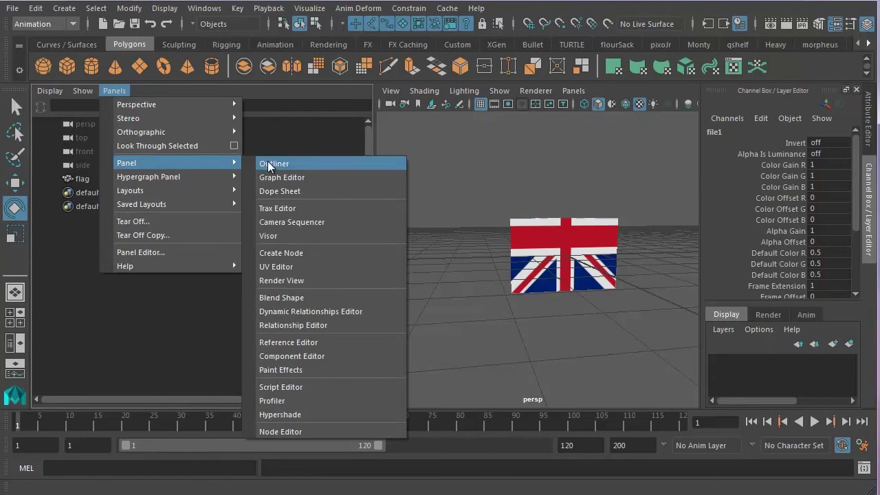
click(289, 271)
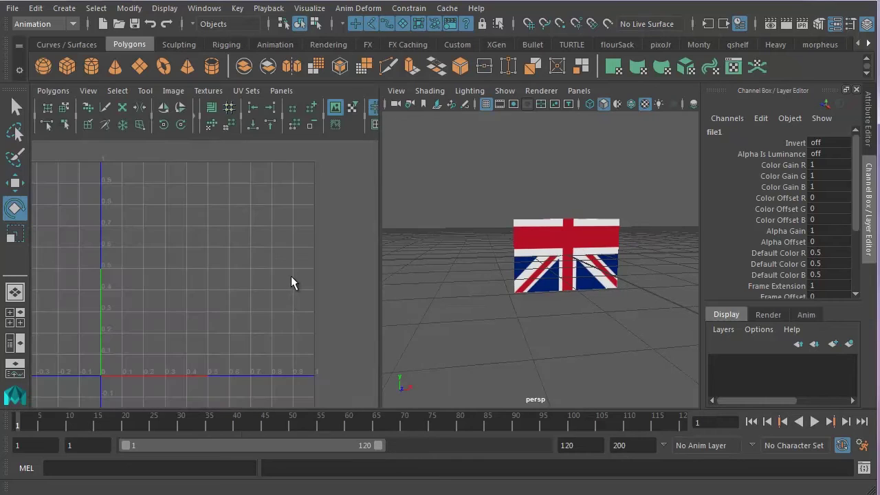
- Scale all of the flag plane's UVs vertically until they cover the full height of the Union Jack image
click(540, 246)
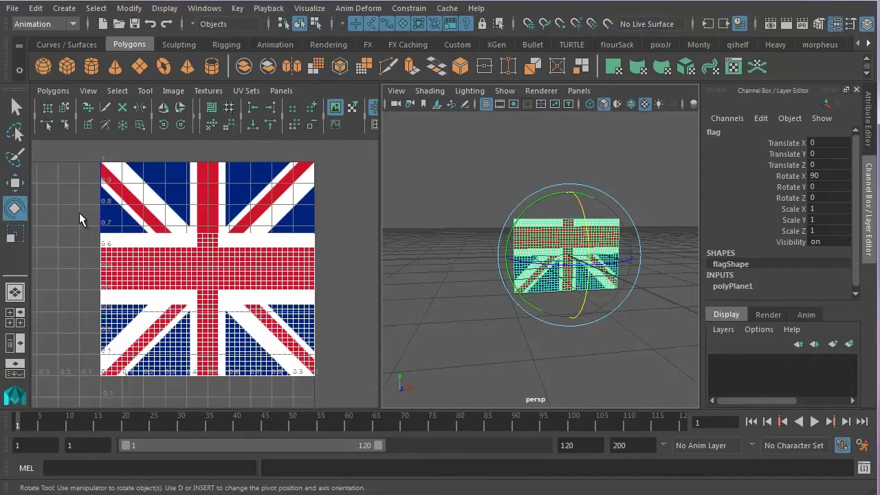
right_drag(183, 265, 239, 264)
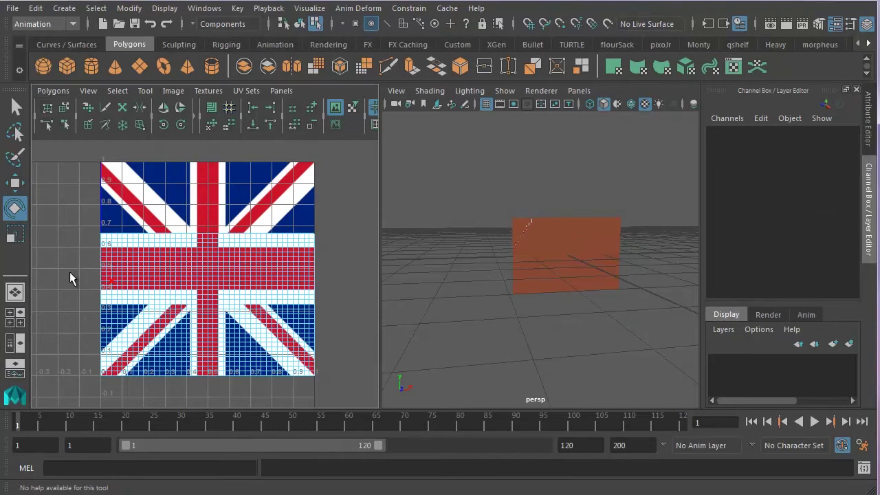
drag(85, 225, 342, 399)
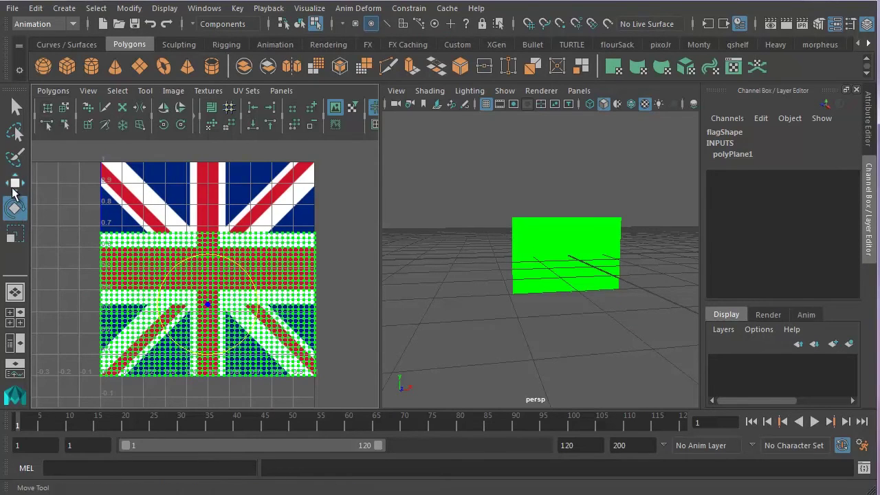
click(14, 234)
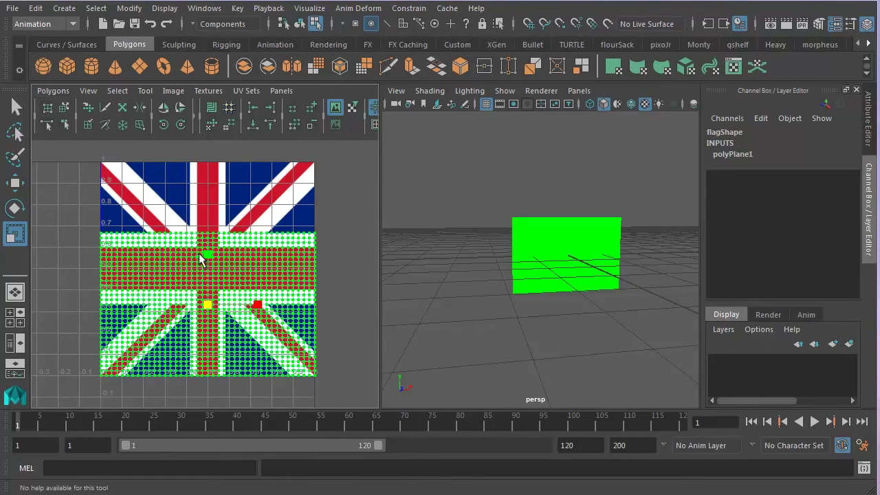
drag(206, 255, 209, 220)
click(16, 183)
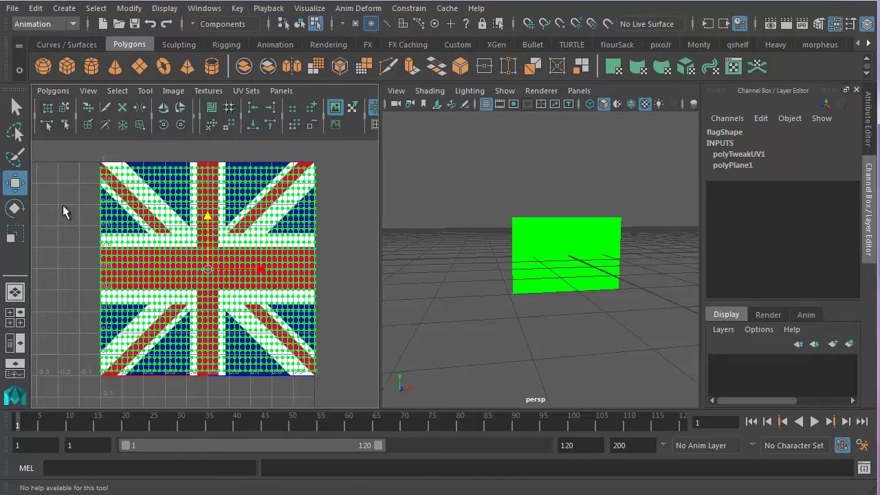
click(15, 233)
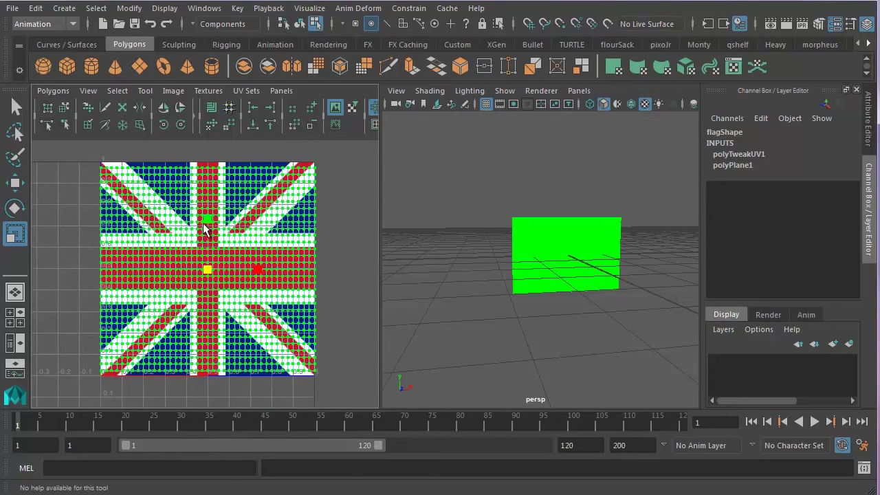
drag(207, 220, 206, 218)
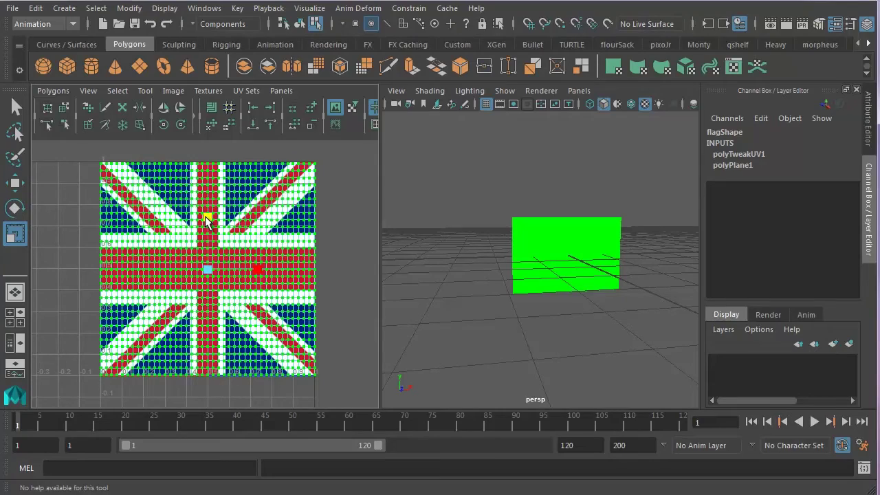
- Check the texture on the flag in the perspective view, return to object mode and select the whole flag plane
alt+drag(467, 266, 498, 286)
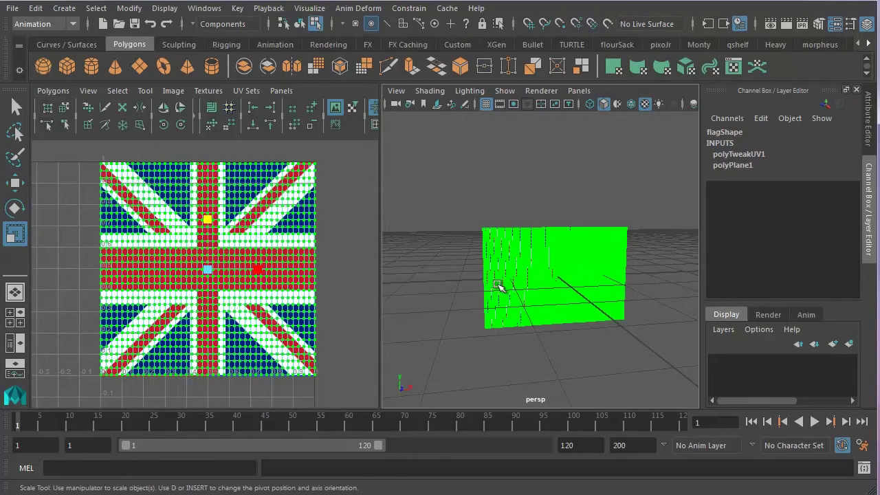
alt+right_drag(456, 294, 509, 303)
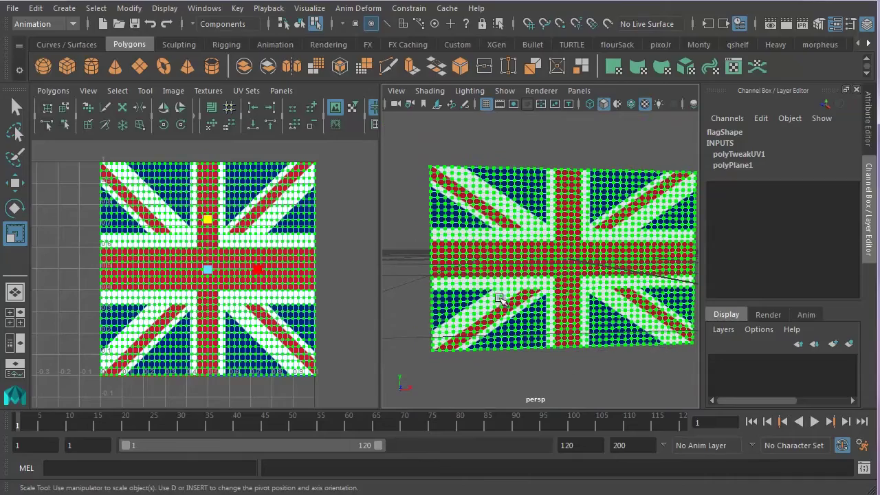
click(544, 379)
alt+right_drag(544, 367, 462, 336)
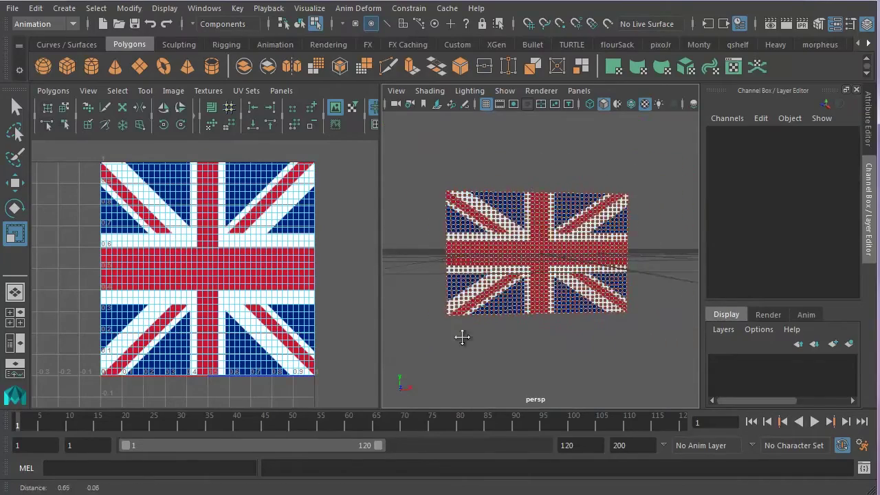
alt+drag(462, 336, 522, 354)
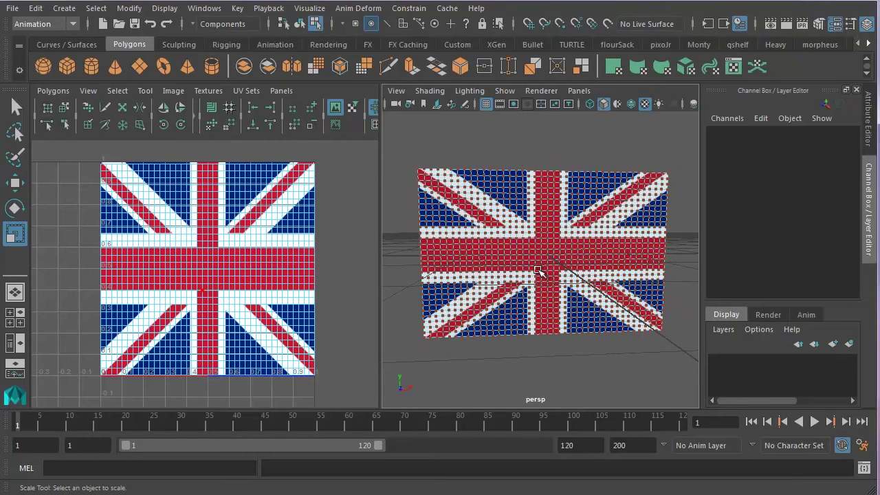
right_drag(544, 271, 526, 310)
click(576, 257)
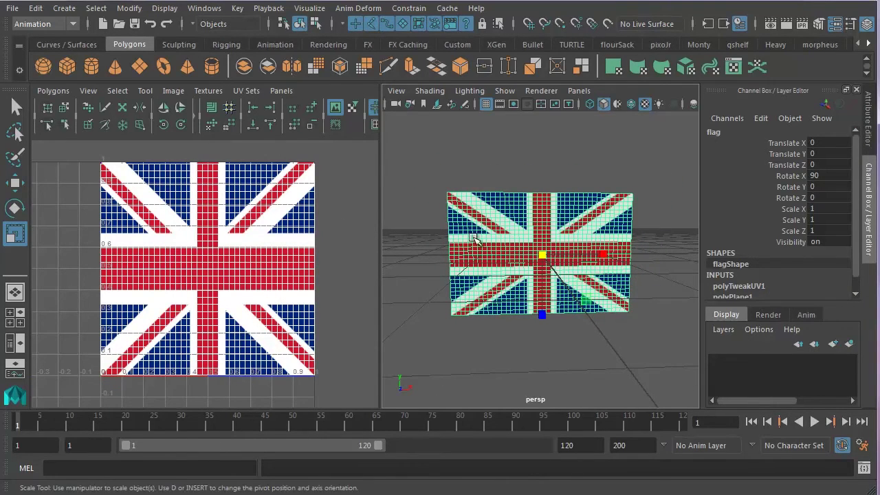
- Switch to the FX menu set and convert the selected flag plane into an nCloth object
alt+drag(471, 244, 545, 303)
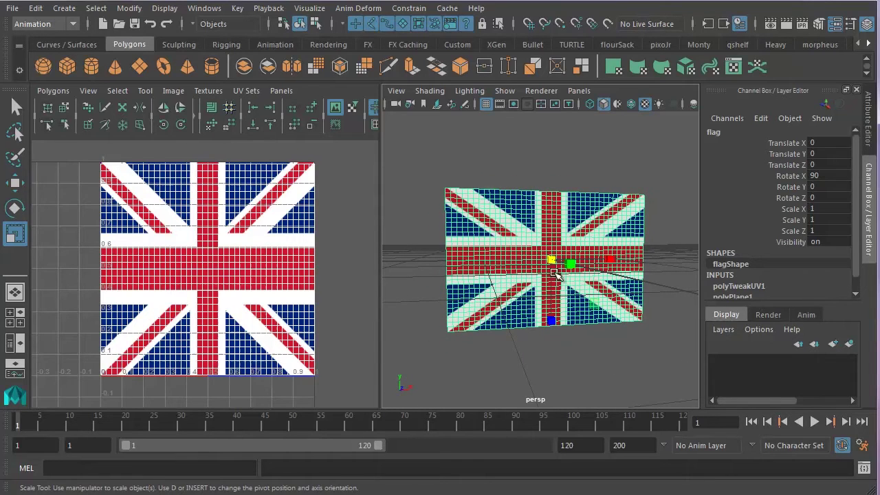
alt+drag(534, 279, 543, 288)
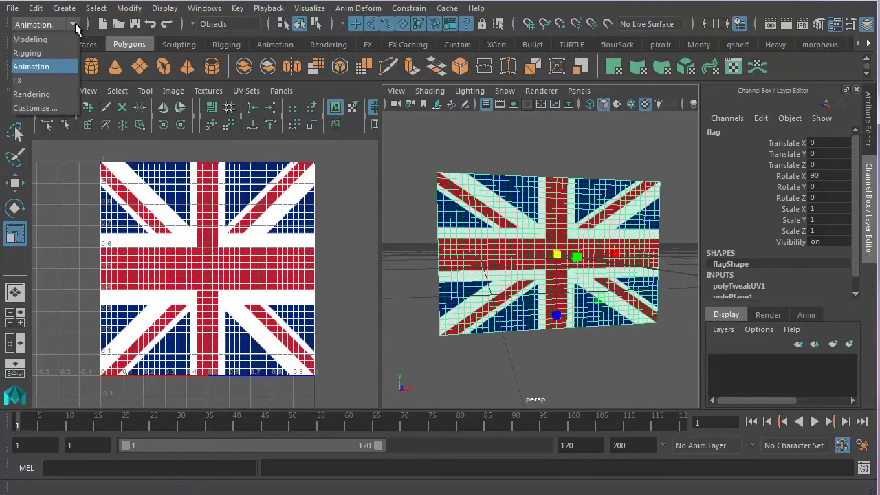
click(76, 21)
click(50, 80)
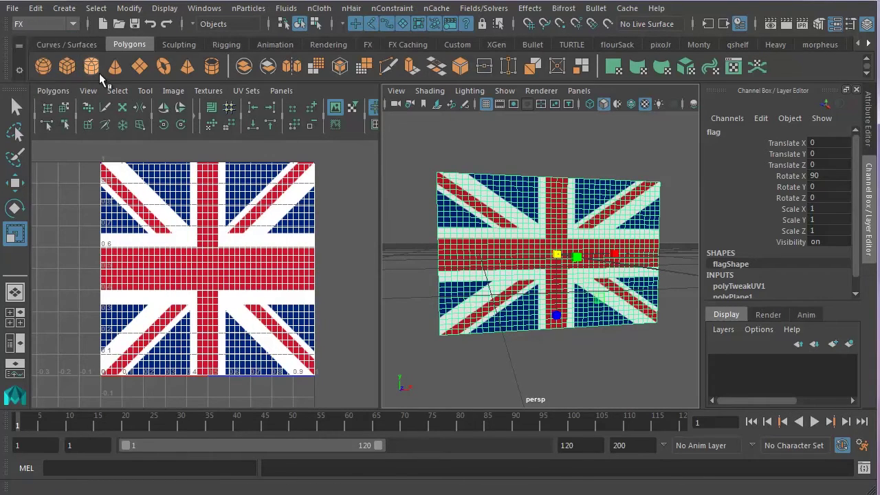
click(320, 9)
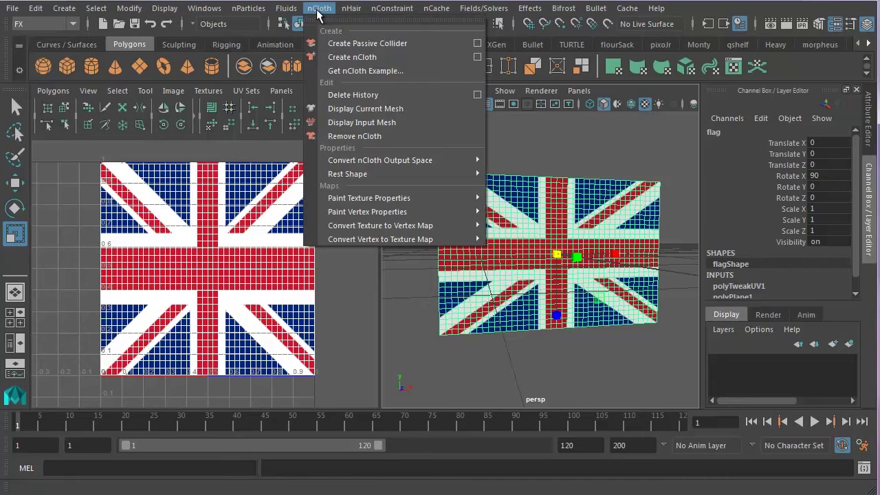
click(352, 58)
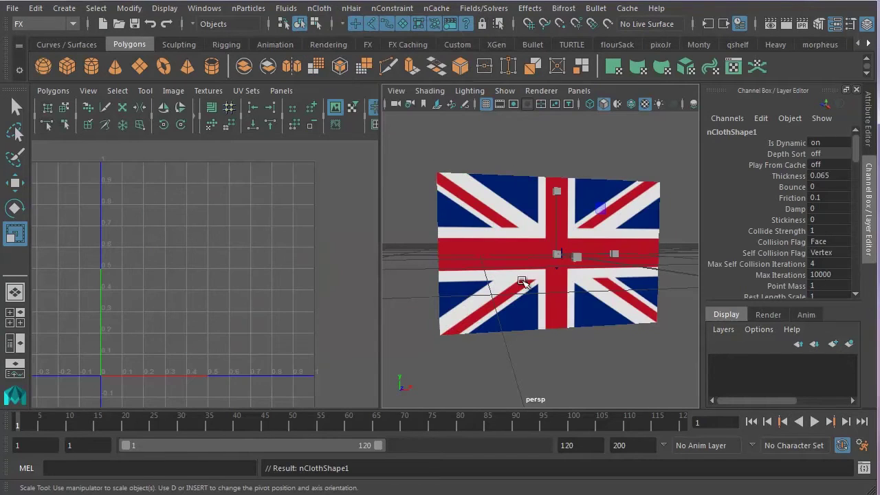
- Play the flag's cloth simulation several times to examine its motion, returning to frame 1 after each run
click(814, 421)
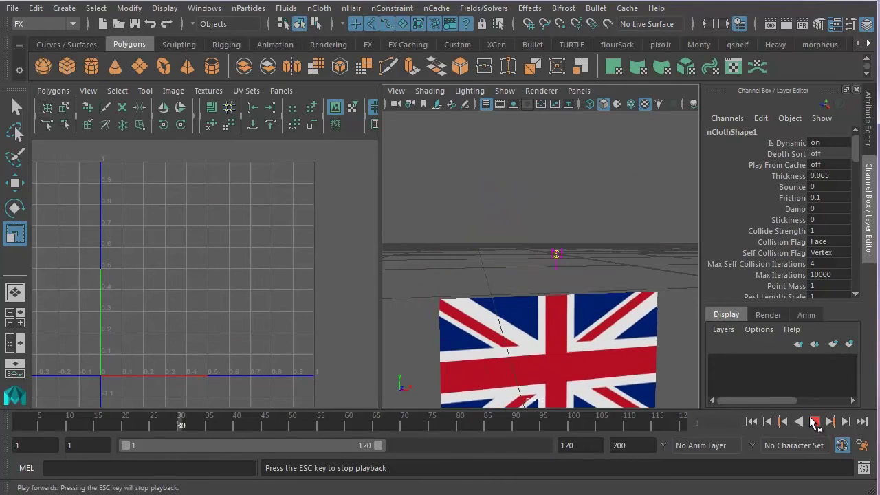
click(814, 422)
drag(117, 422, 23, 424)
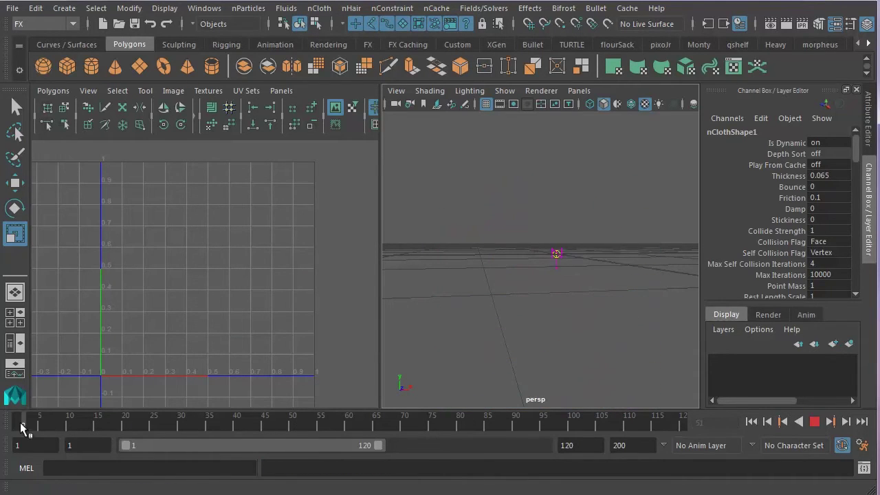
click(815, 422)
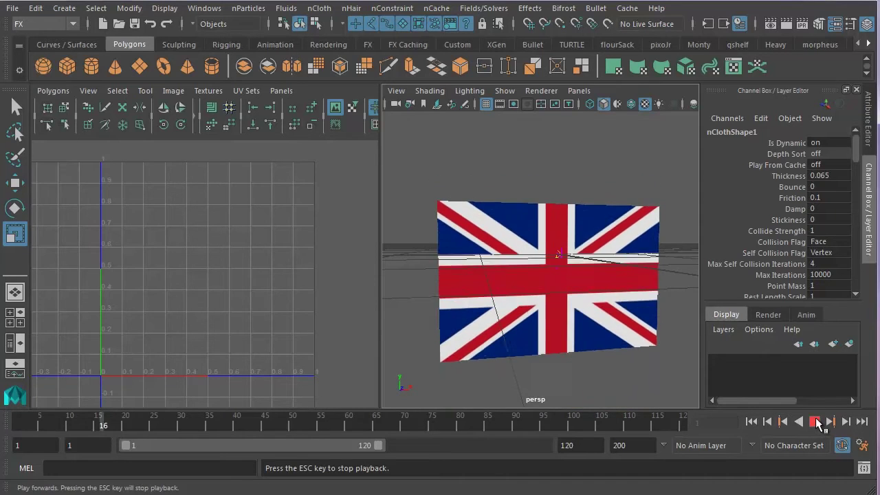
click(814, 426)
drag(108, 419, 21, 424)
click(814, 422)
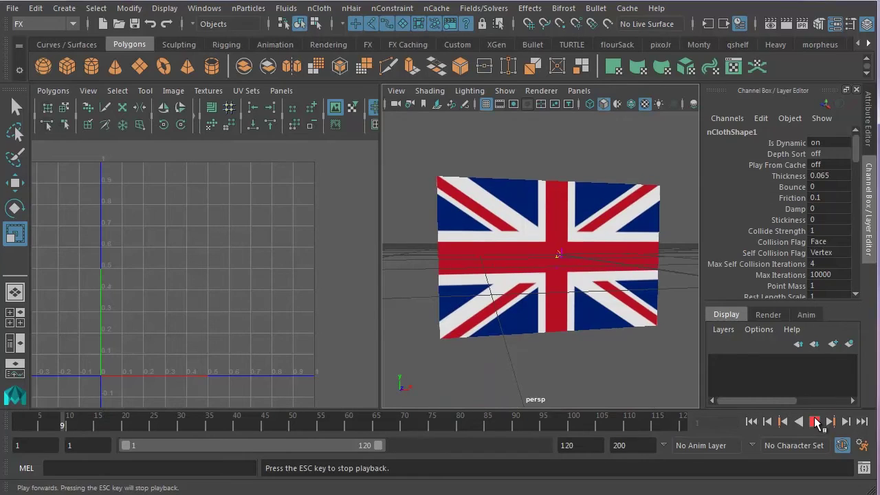
drag(454, 420, 21, 424)
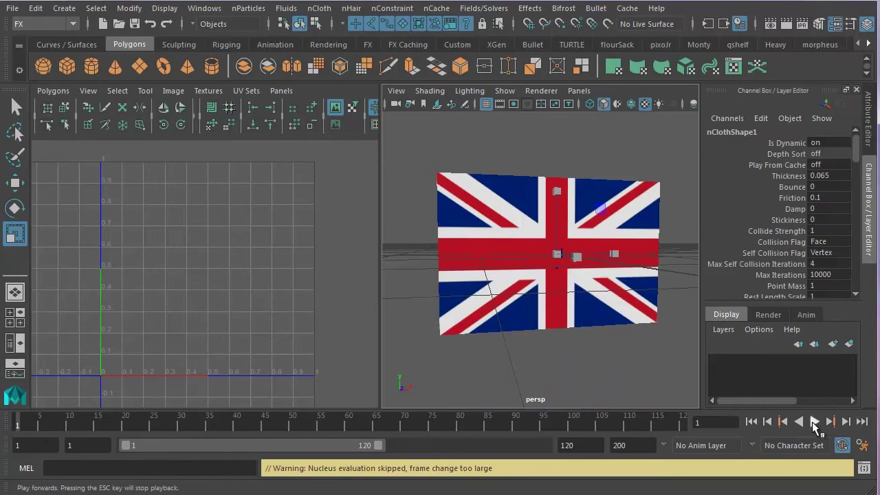
click(815, 422)
click(815, 422)
drag(206, 411, 18, 425)
- Put the flag into vertex selection mode and replace the UV Editor with a textured front orthographic view framed on the flag
alt+drag(513, 254, 481, 238)
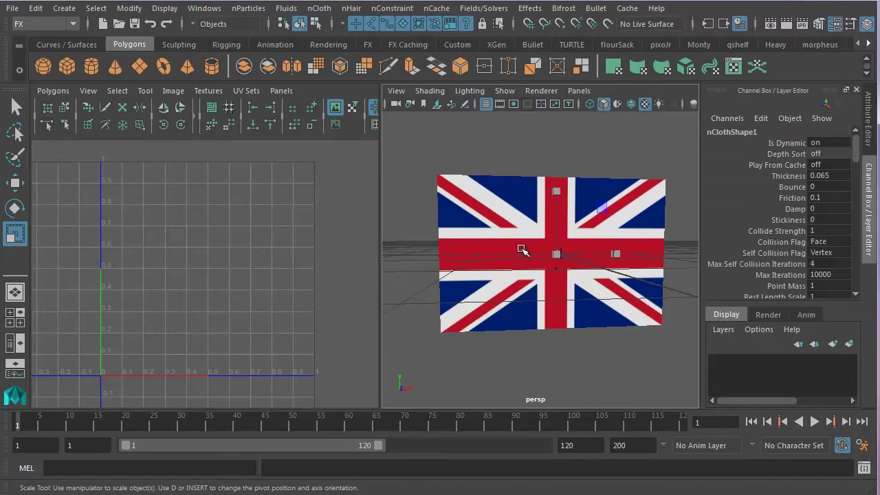
right_drag(521, 252, 468, 252)
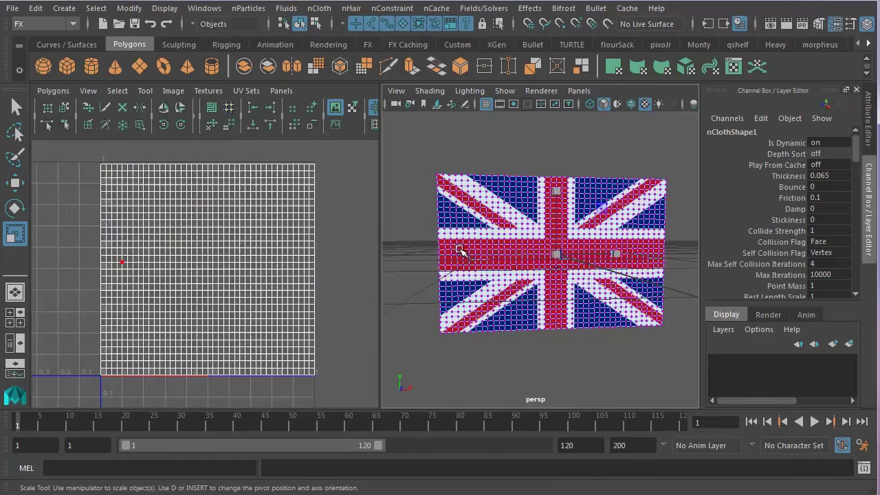
click(282, 96)
mouse_move(313, 132)
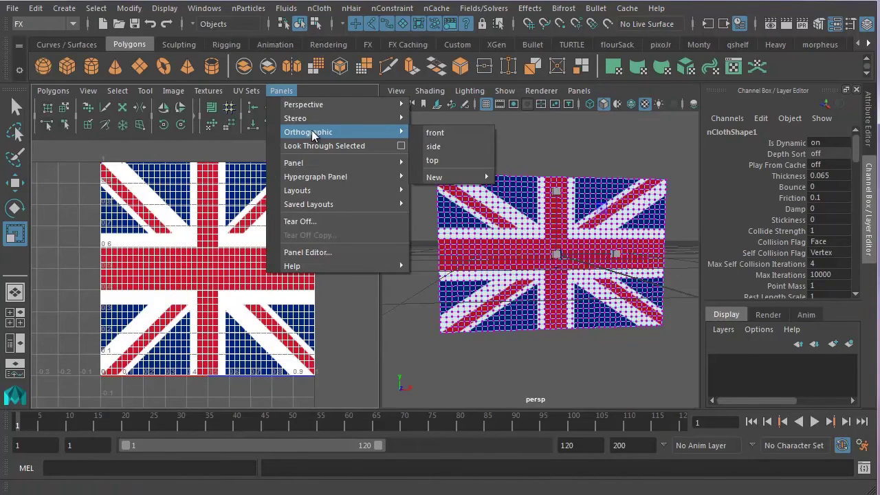
click(438, 139)
scroll(206, 246, up, 4)
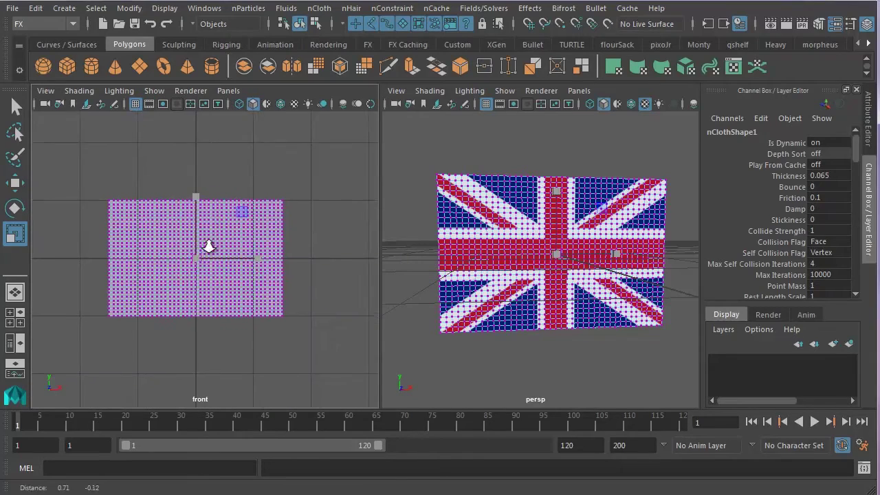
alt+drag(291, 265, 285, 251)
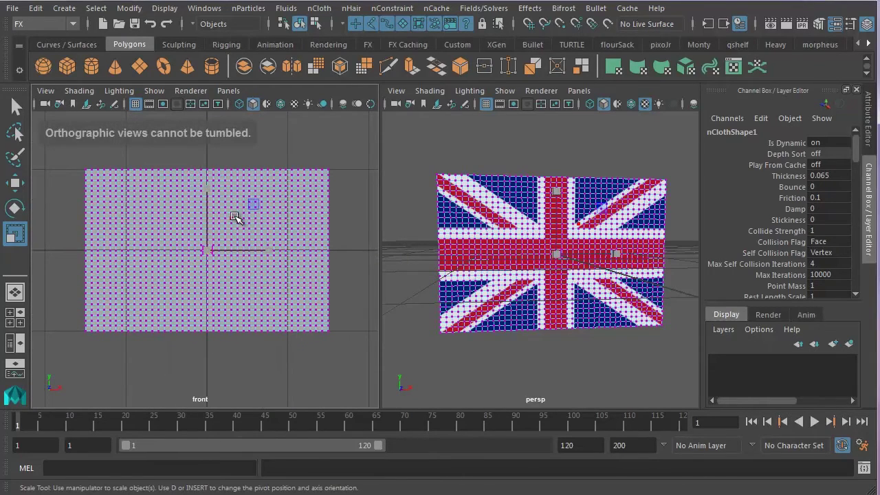
key(6)
scroll(237, 220, up, 2)
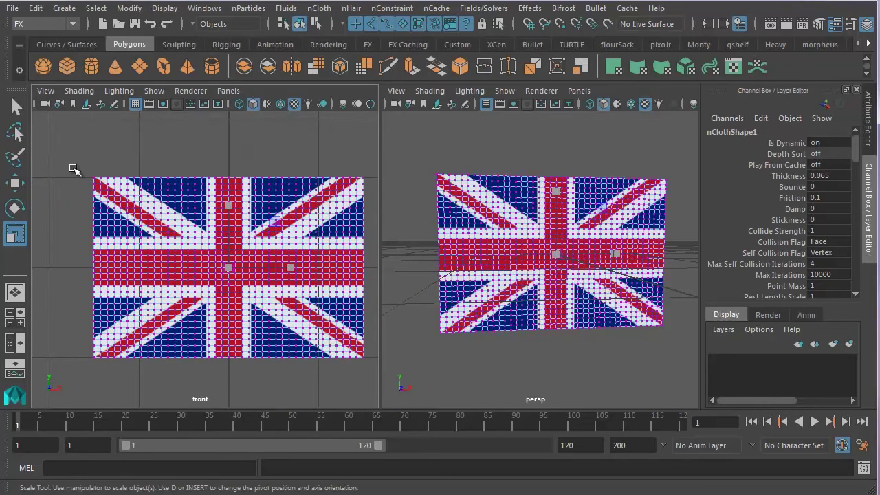
- Select the column of vertices along the flag's left edge and pin them with a Transform Constraint
drag(77, 149, 99, 378)
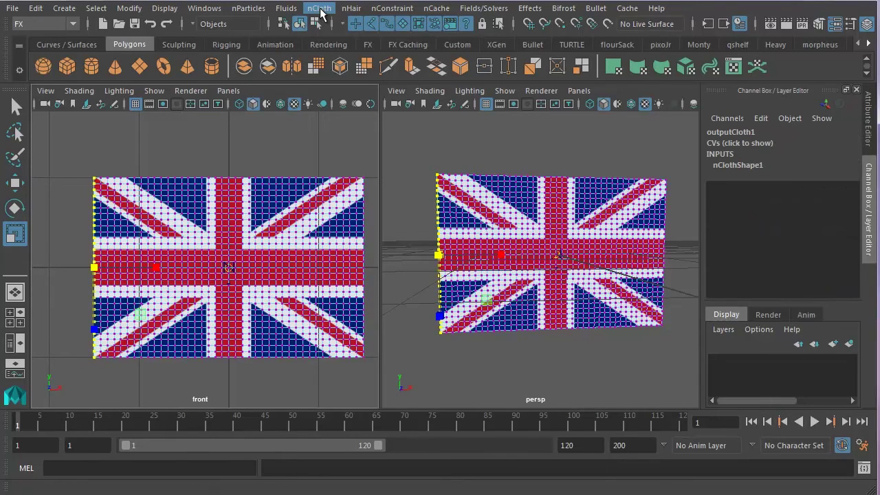
click(320, 12)
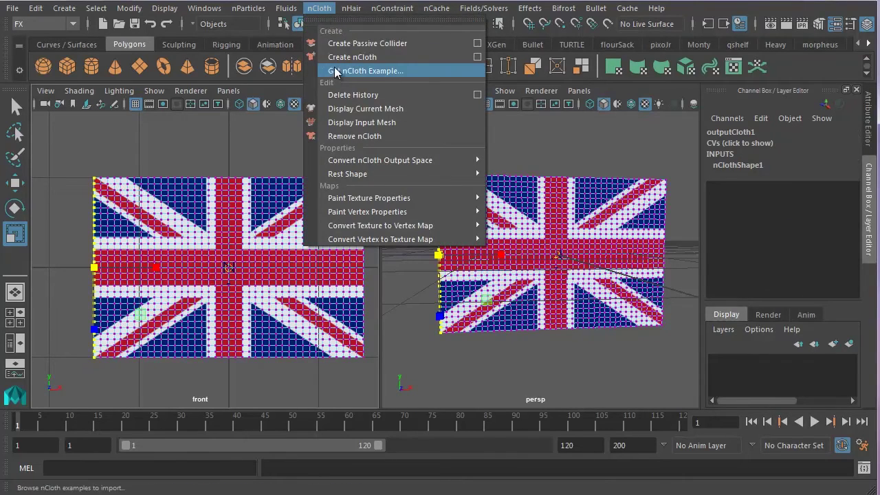
mouse_move(377, 13)
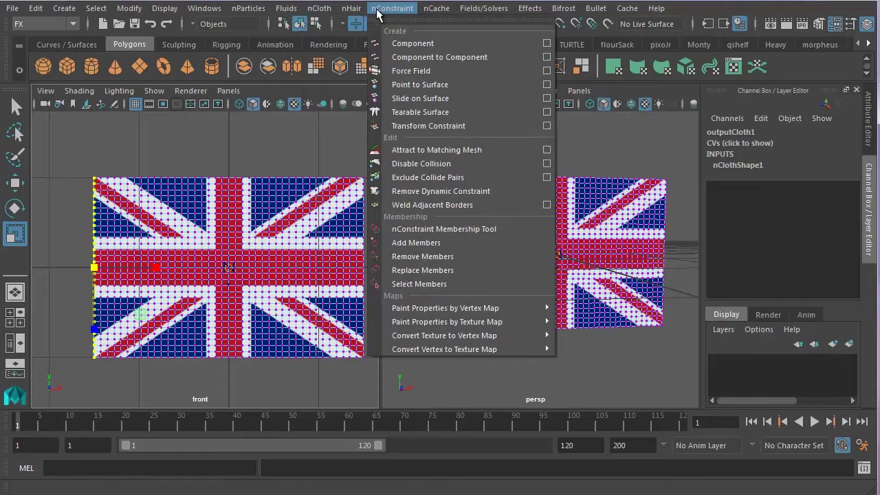
click(412, 126)
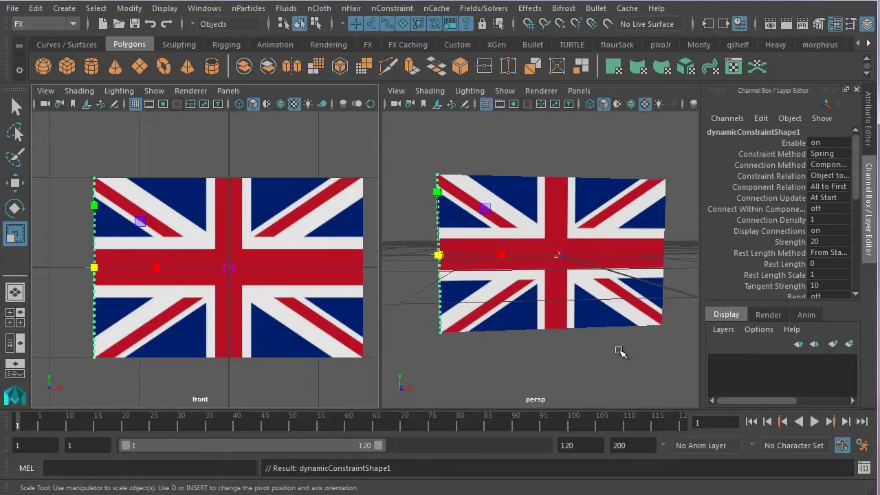
- Play the cloth simulation to check how the flag hangs from its pinned edge, then return to frame 1
click(815, 422)
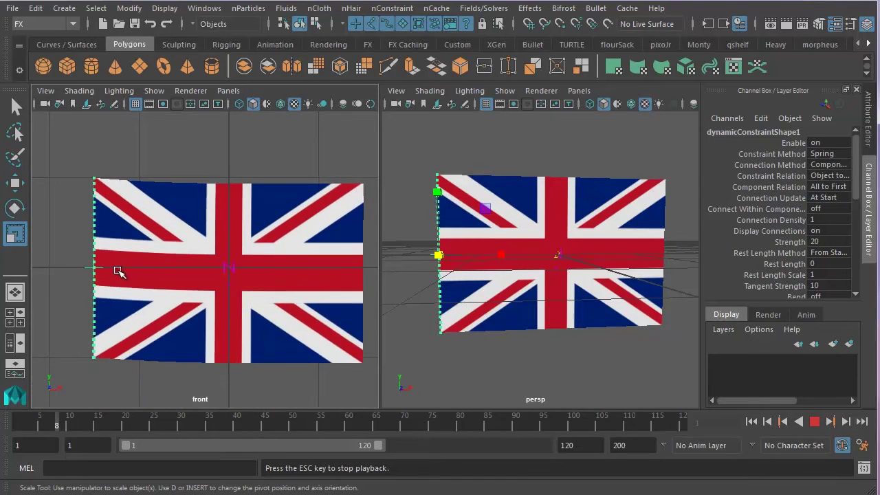
click(21, 421)
middle_click(495, 254)
alt+drag(495, 255, 455, 260)
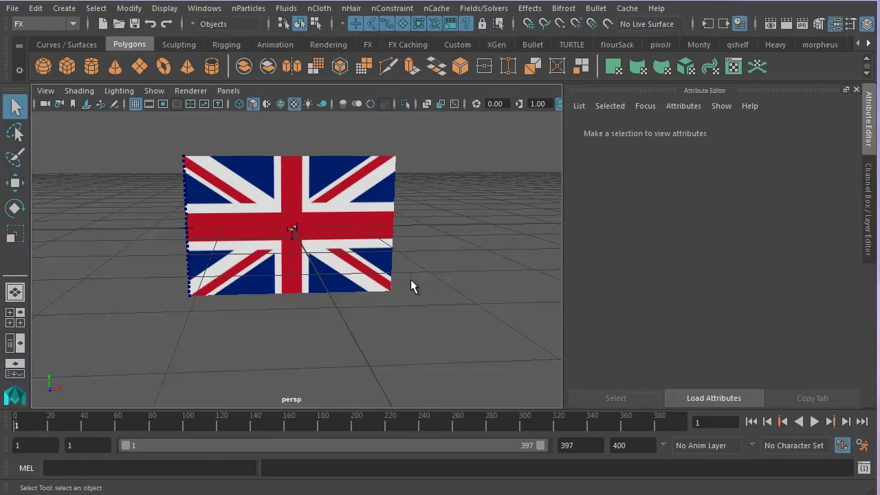
- Select the flag and set the Wind Speed of its nucleus1 solver to 30
alt+drag(330, 281, 341, 229)
click(343, 229)
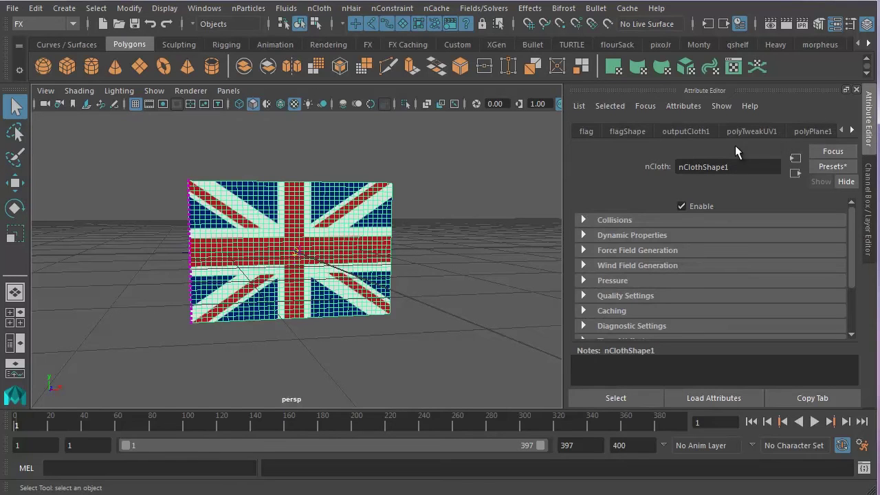
click(852, 130)
click(852, 131)
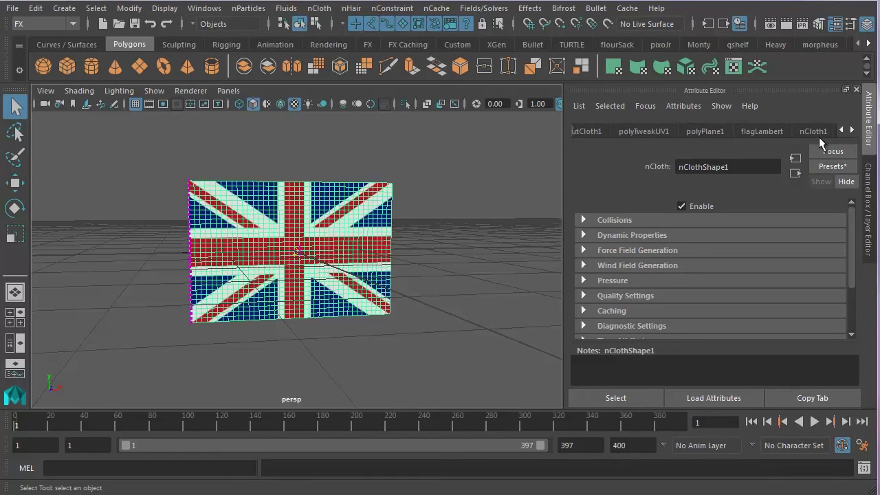
click(852, 131)
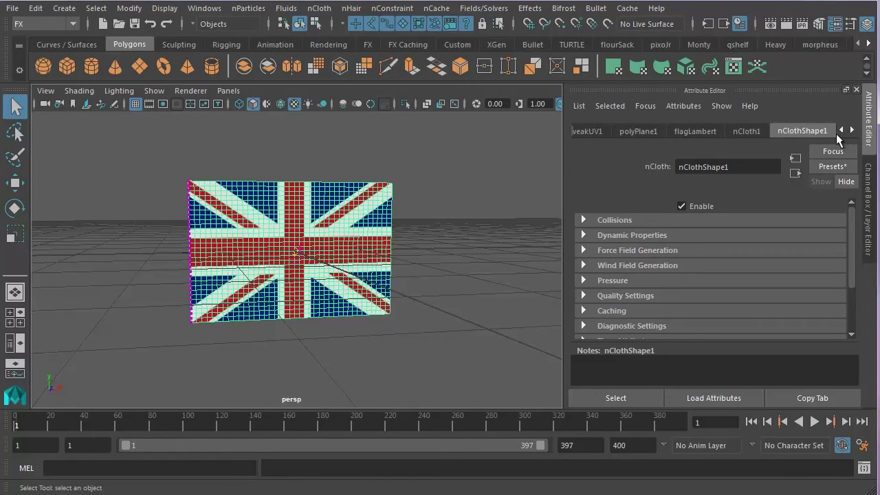
click(852, 131)
click(809, 131)
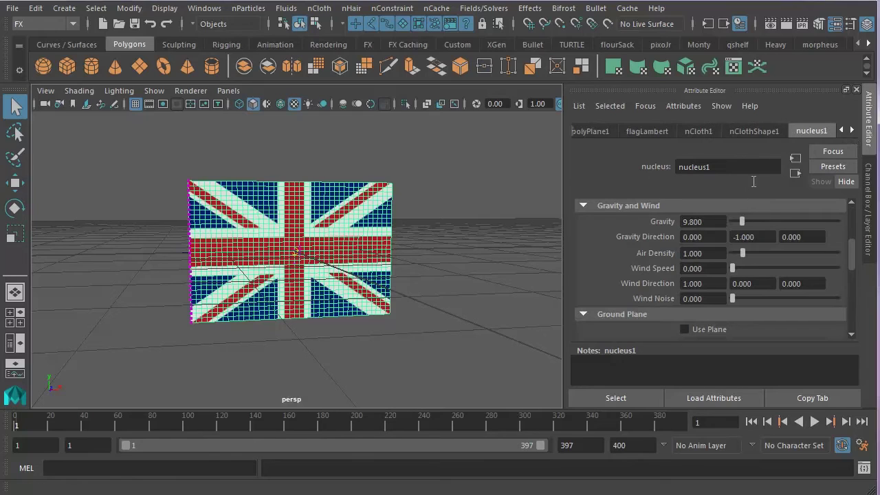
scroll(853, 253, down, 3)
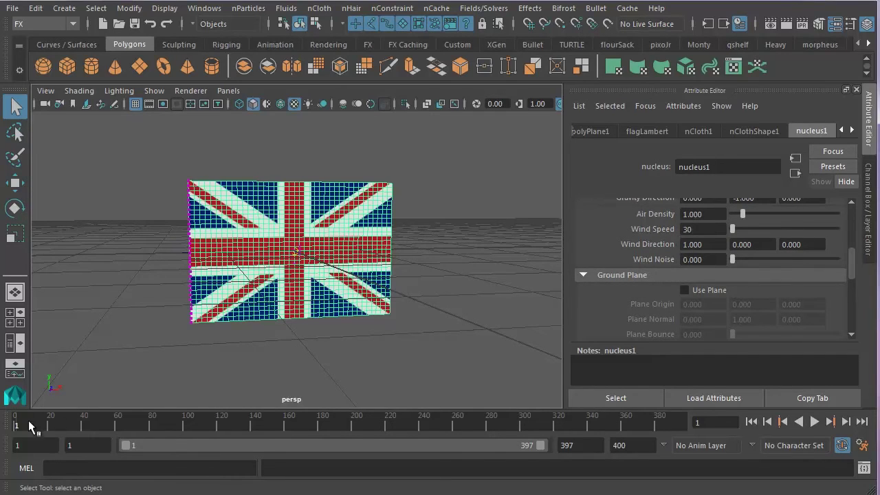
key(Return)
- Play the wind simulation with the flag deselected, replay it from the start and stop at frame 130
click(814, 422)
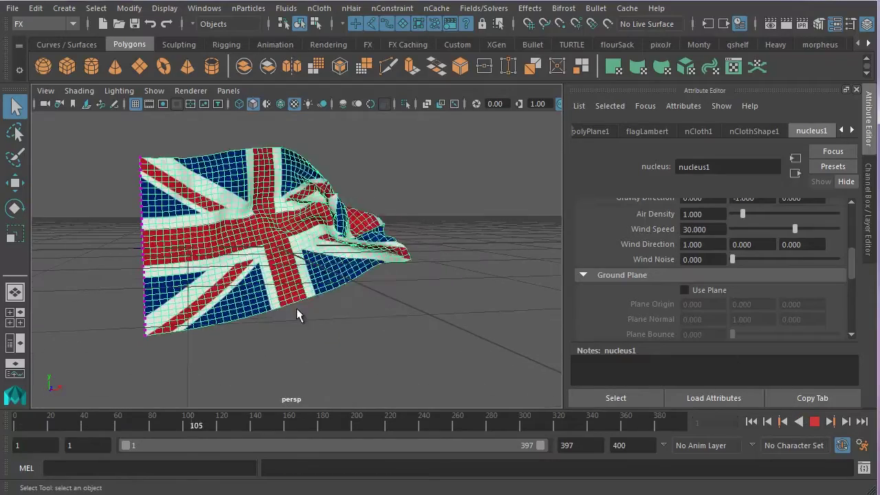
click(446, 333)
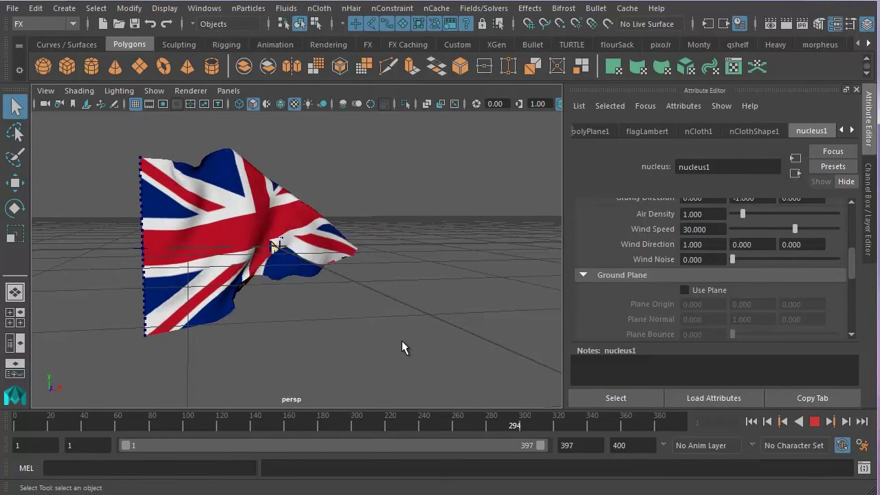
click(815, 421)
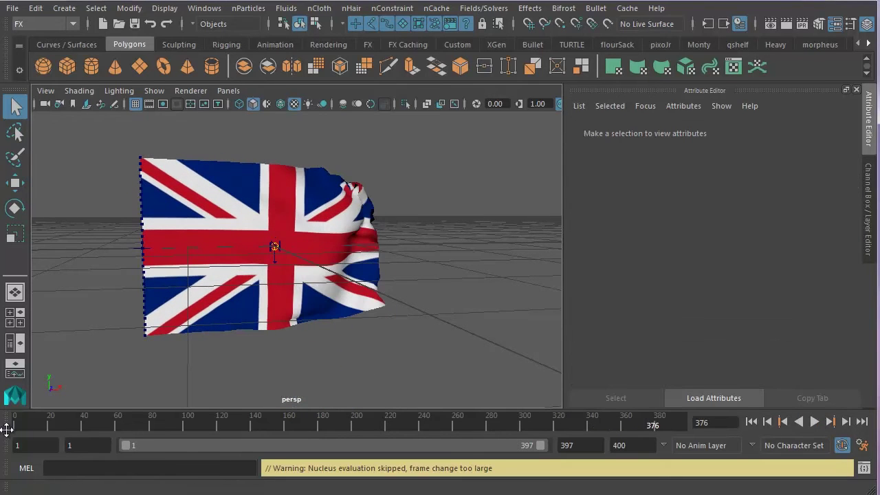
click(7, 428)
click(815, 421)
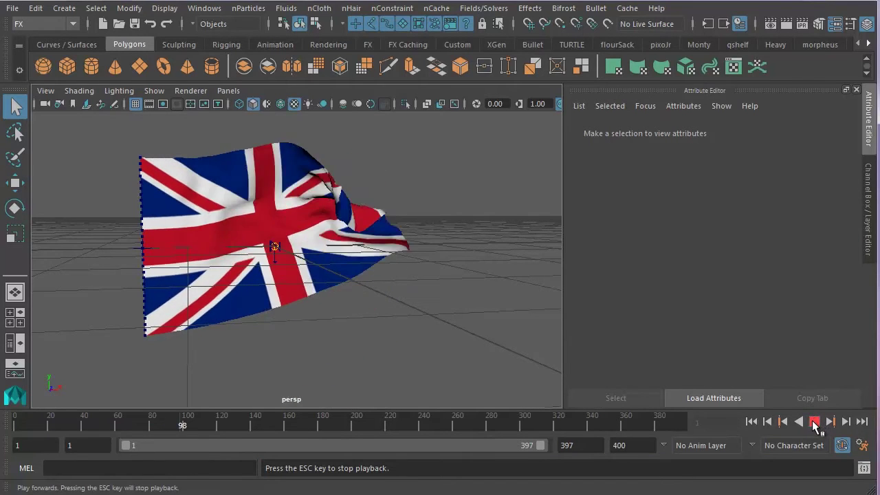
click(814, 421)
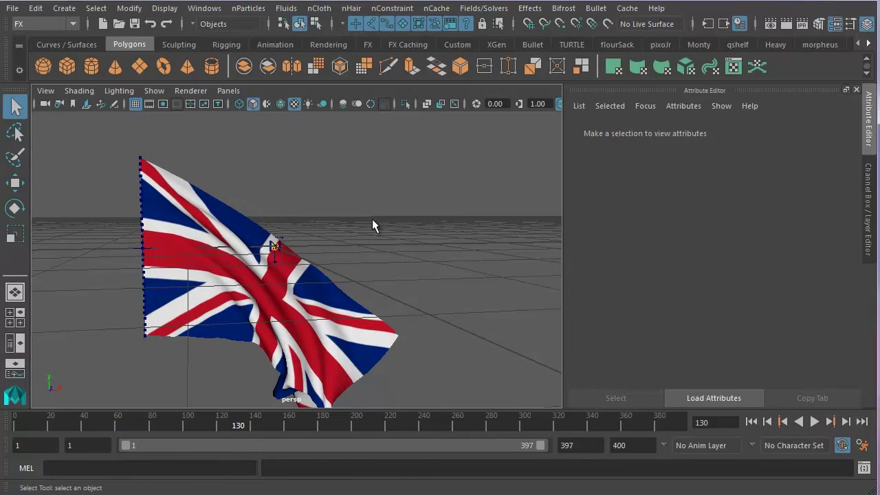
- Adjust the perspective view of the flag, open the render settings and choose Maya Hardware 2.0 as the renderer
alt+drag(354, 280, 334, 279)
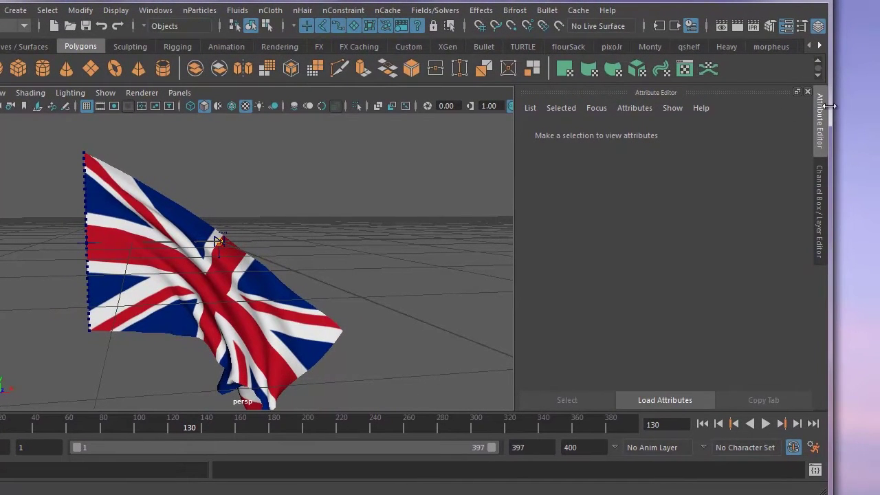
drag(829, 105, 860, 105)
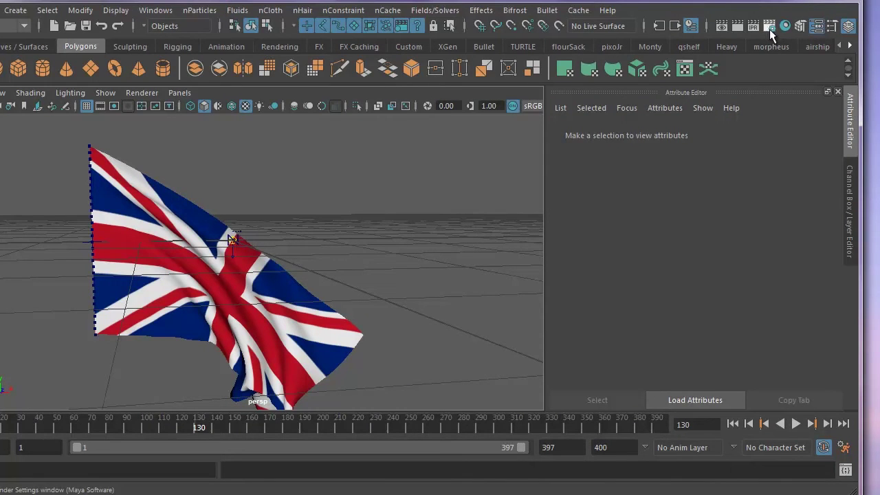
click(768, 27)
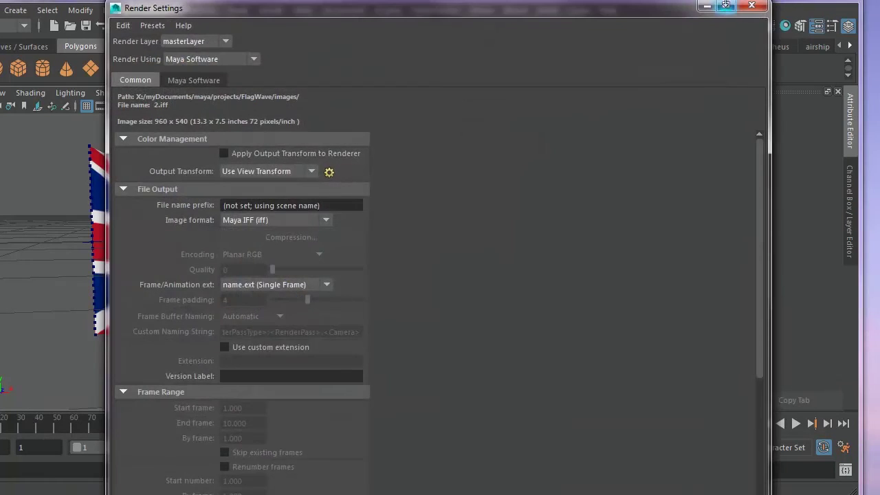
drag(683, 10, 652, 96)
key(super+Up)
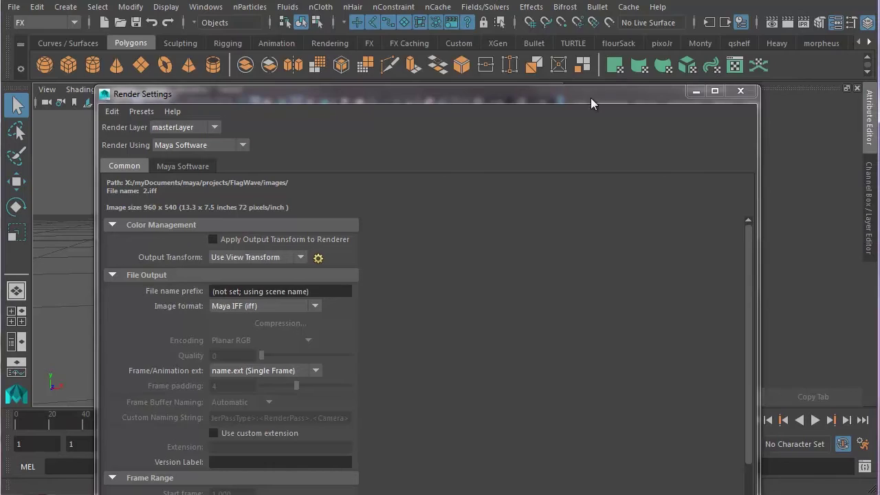
drag(590, 97, 605, 40)
drag(468, 494, 467, 446)
click(270, 81)
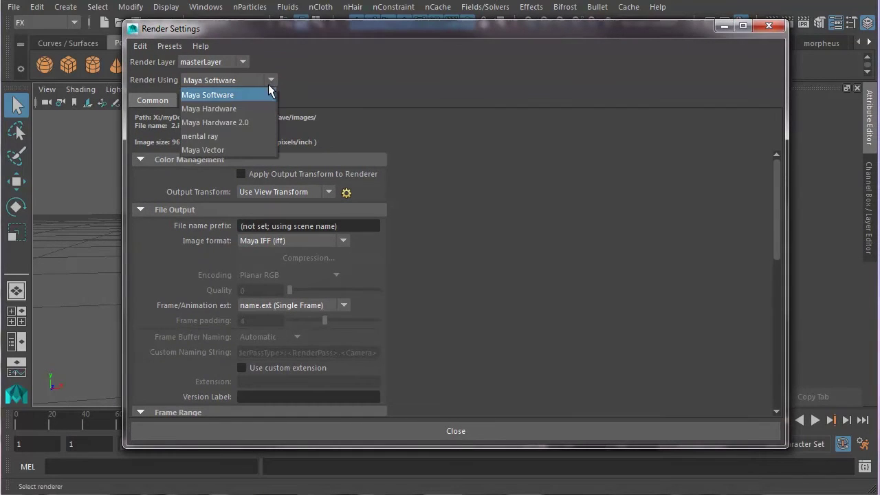
click(256, 124)
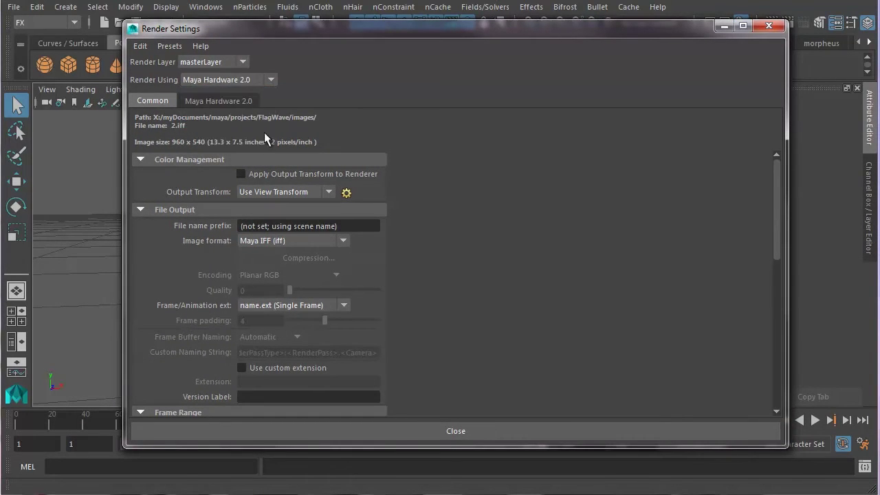
- Set the render output to AVI format with file name prefix flagWave1 and the name.ext (Multi Frame) extension
click(345, 241)
click(273, 276)
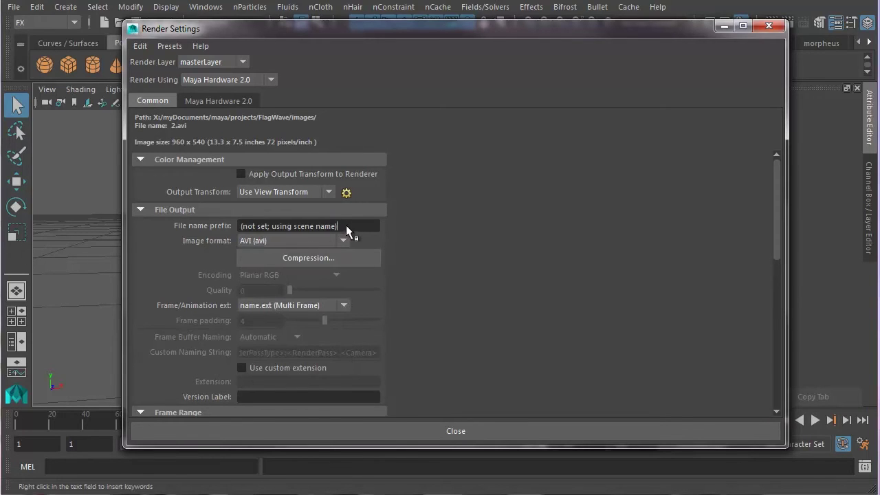
drag(346, 232, 231, 231)
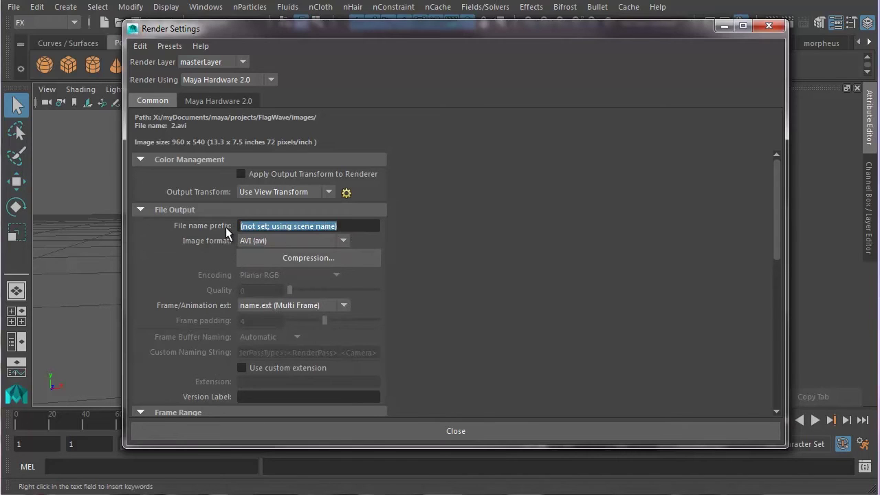
text(flagWave1)
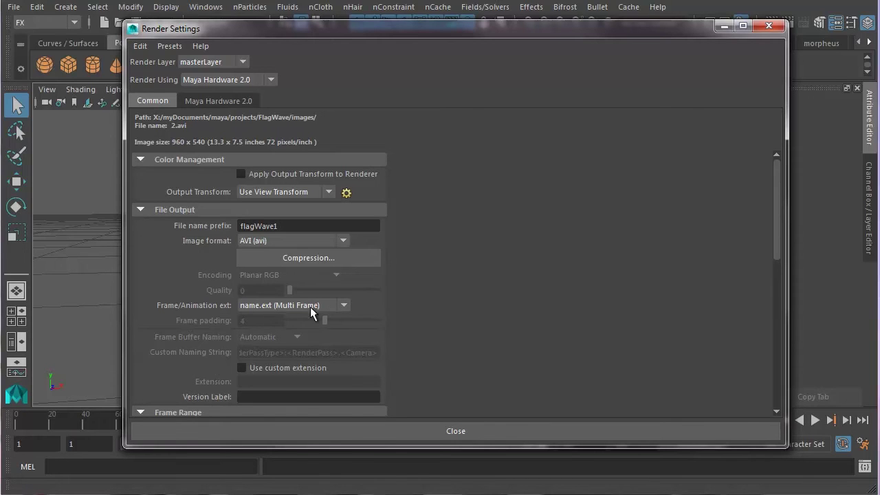
click(342, 307)
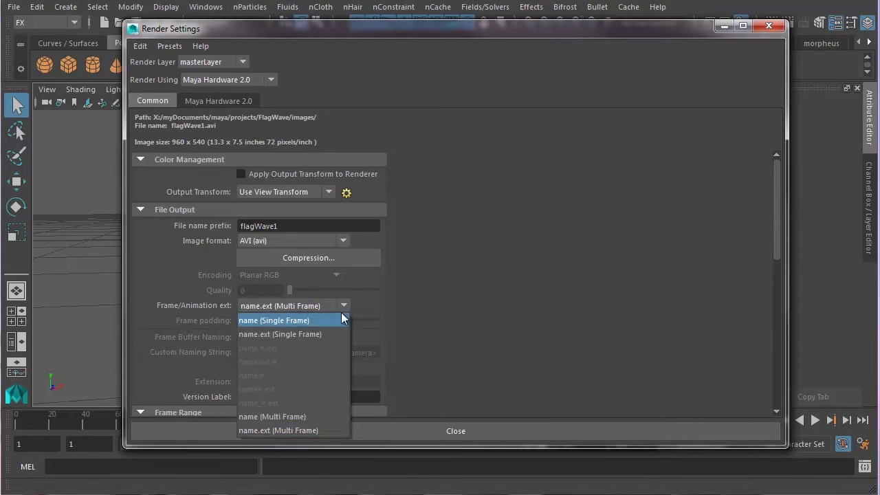
click(307, 430)
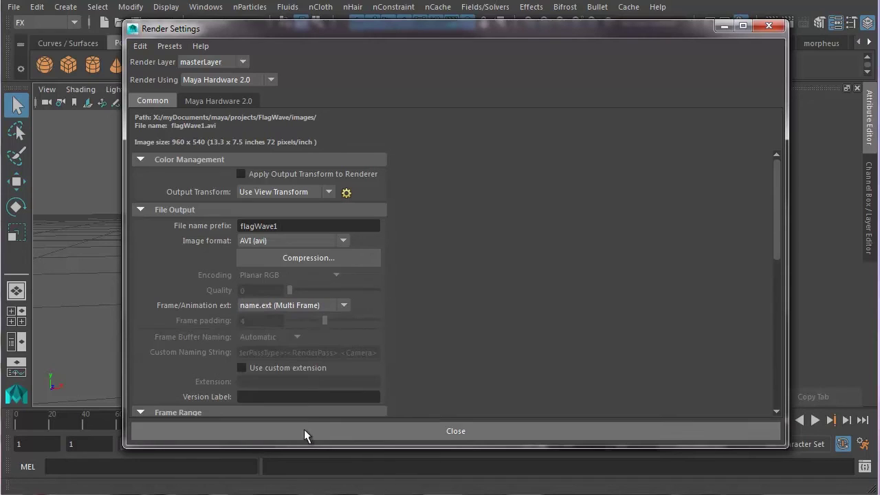
- Set the render frame range to start at frame 100 and end at frame 200
drag(776, 193, 768, 252)
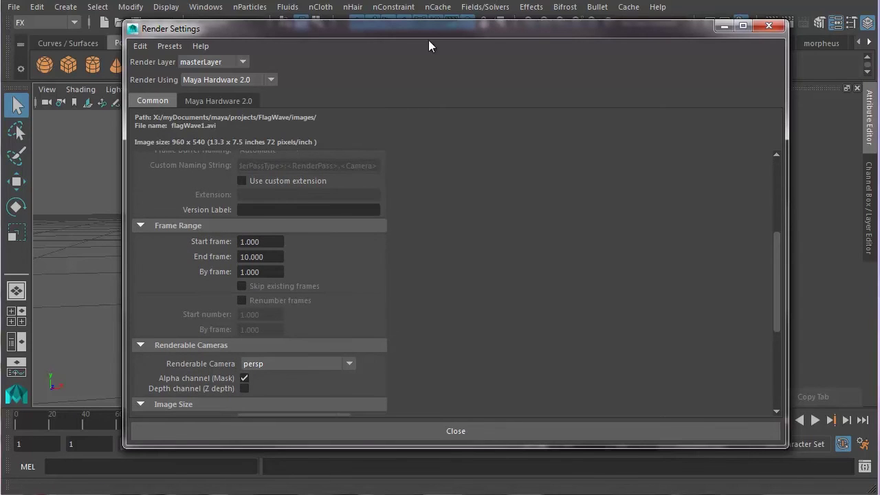
mouse_move(421, 25)
mouse_down()
mouse_move(433, 28)
mouse_move(429, 22)
mouse_up()
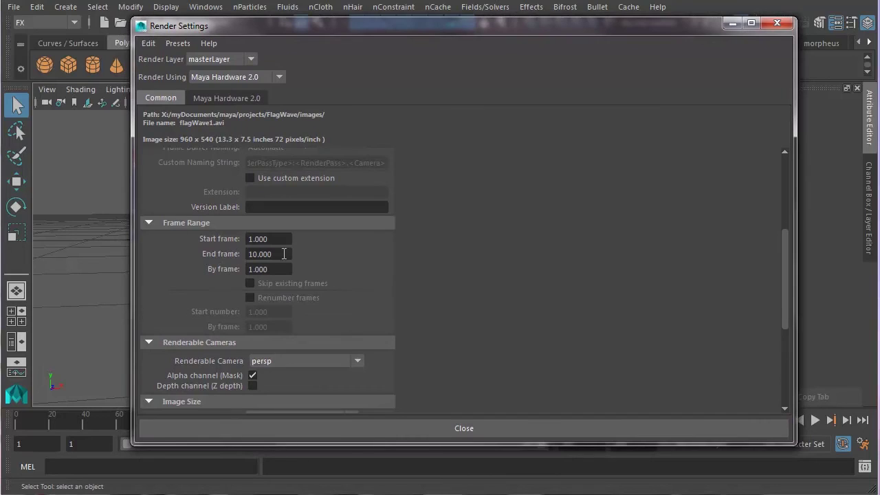
drag(277, 238, 236, 241)
text(100)
key(Tab)
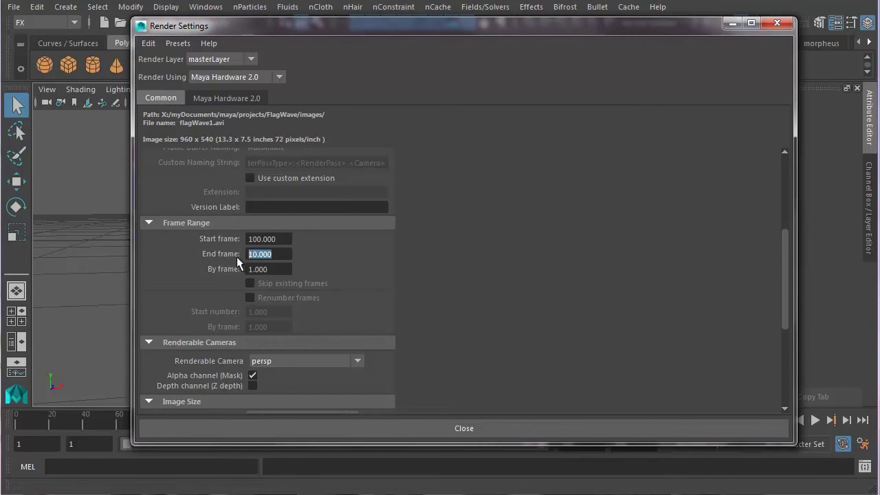
text(2)
key(Return)
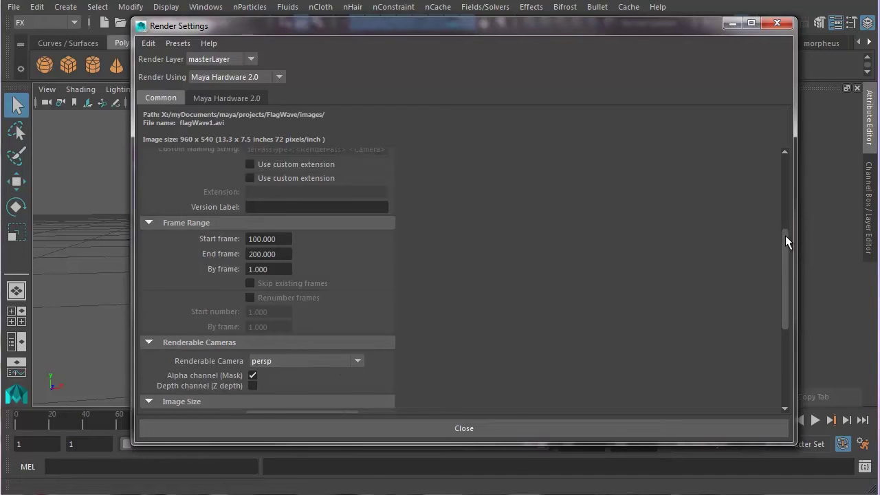
- Review the image size options, close the render settings and switch to the Rendering menu set
drag(785, 235, 729, 333)
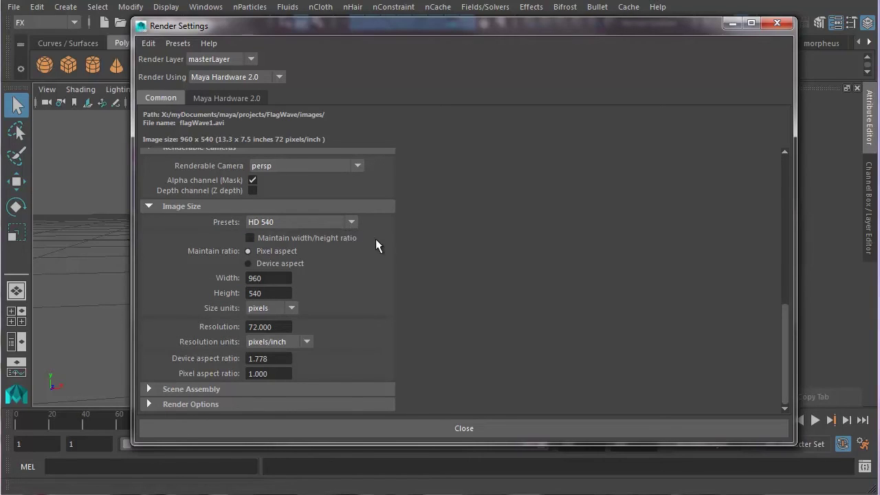
drag(540, 34, 517, 32)
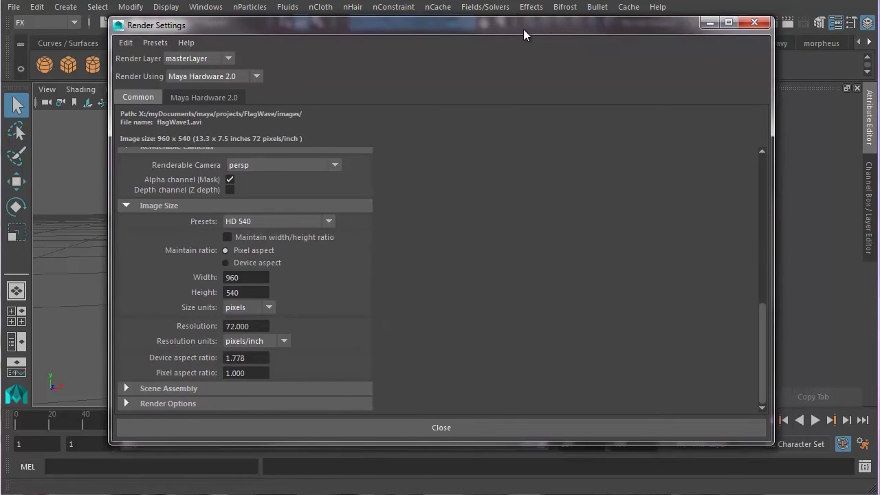
click(440, 427)
click(74, 25)
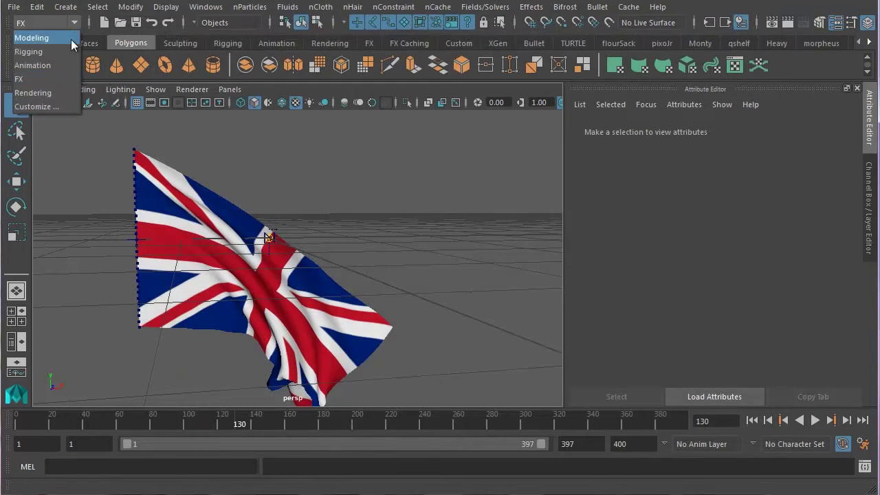
click(55, 93)
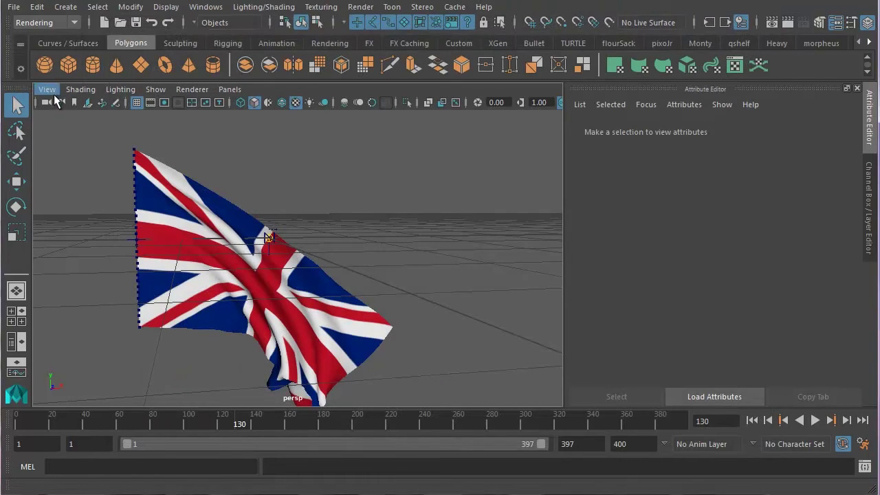
- Batch render the flag animation with the current render settings
click(361, 8)
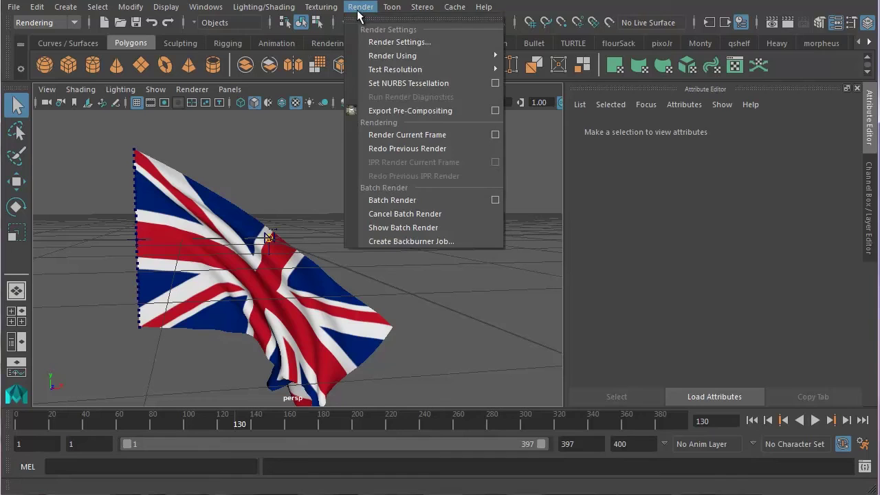
click(393, 200)
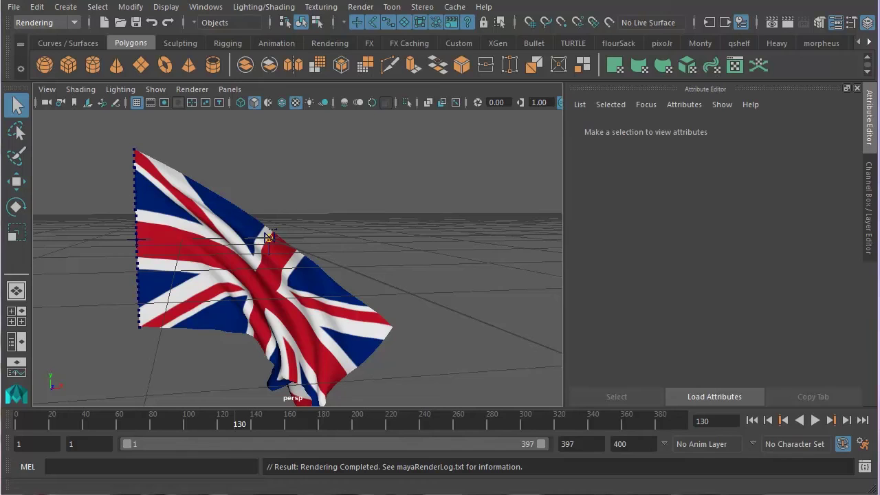
- Switch to Windows Explorer and open the FlagWave project's images folder under Documents, maya, projects
key(super)
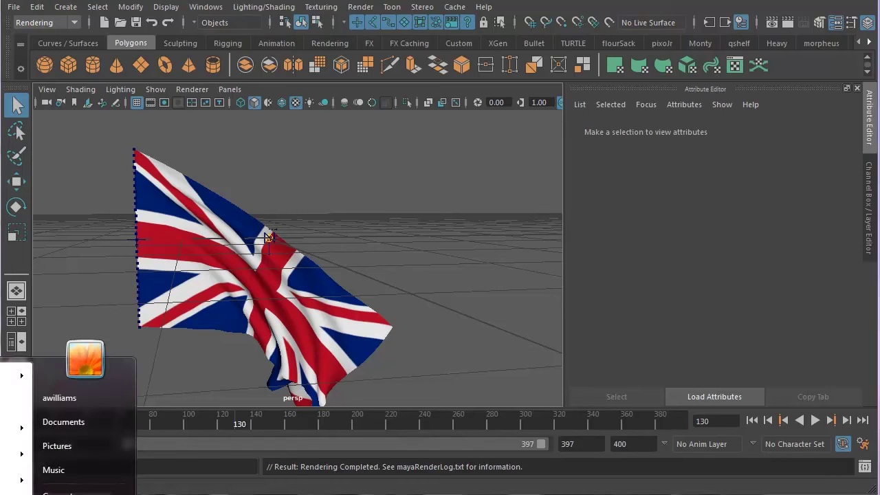
click(68, 421)
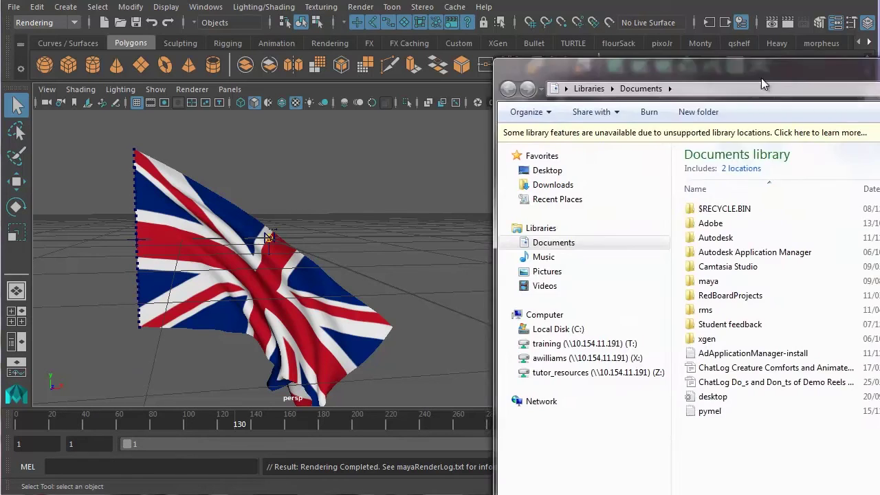
drag(761, 77, 425, 39)
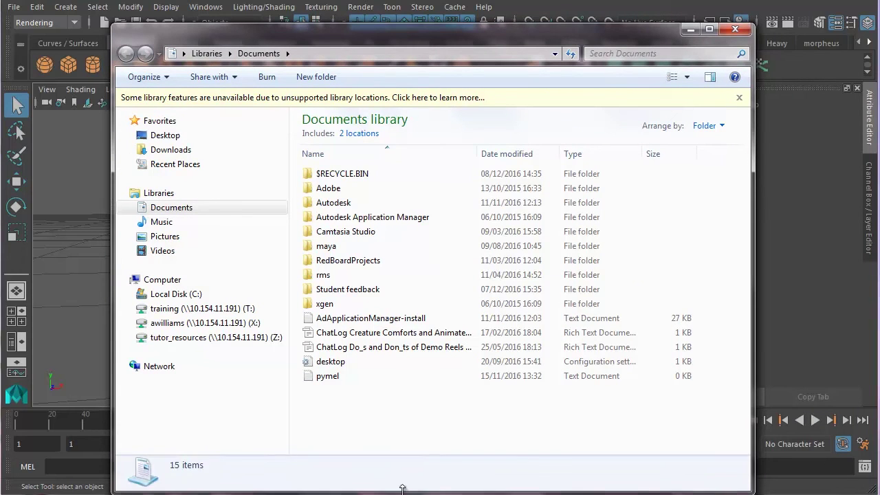
double_click(330, 246)
click(330, 245)
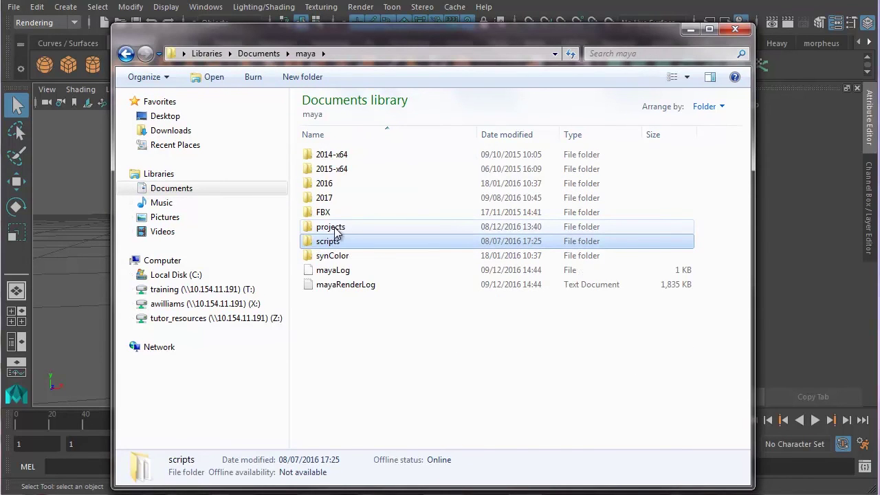
double_click(336, 233)
click(335, 230)
click(744, 193)
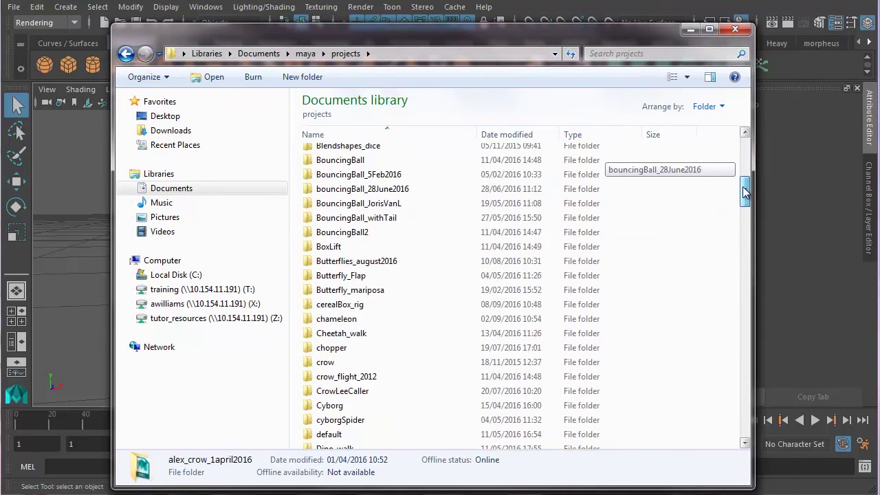
drag(743, 193, 743, 232)
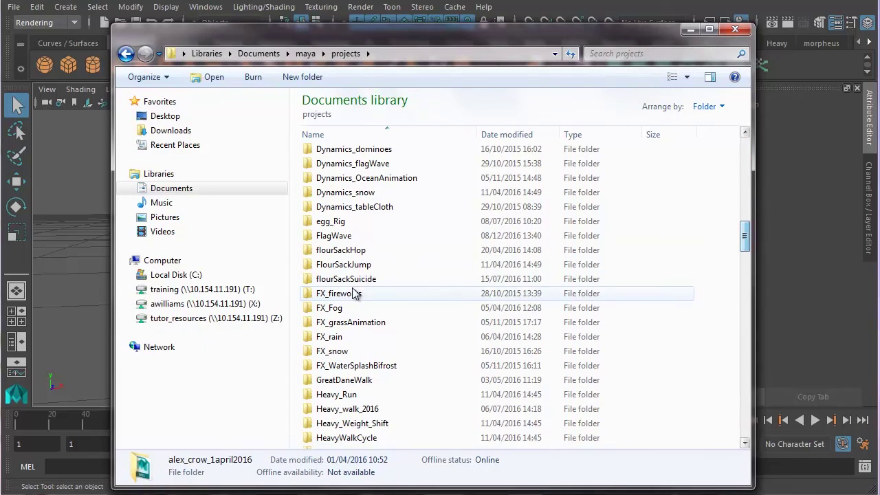
double_click(344, 235)
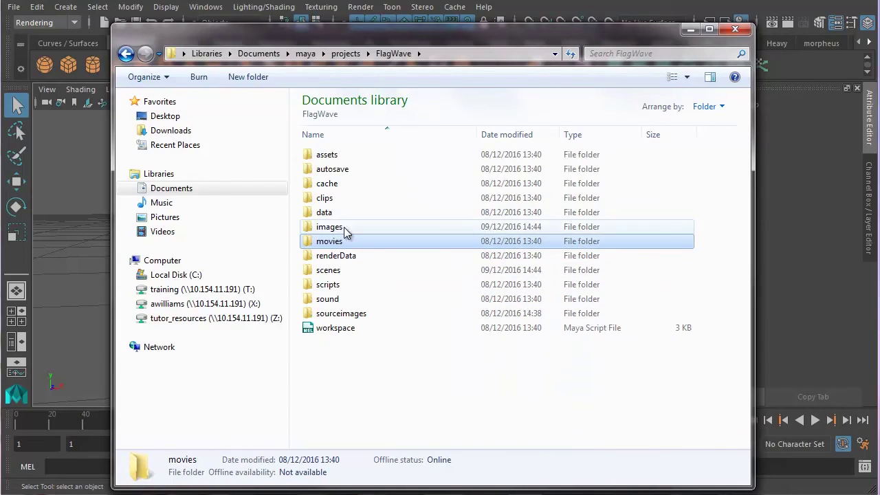
double_click(347, 229)
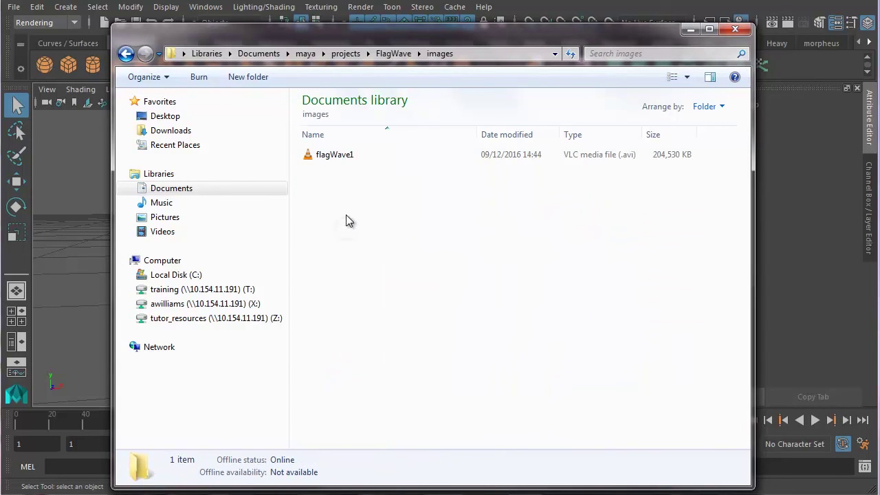
- Open the rendered flagWave1 AVI in QuickTime Player, play it through and replay it, pausing partway
click(337, 158)
right_click(333, 156)
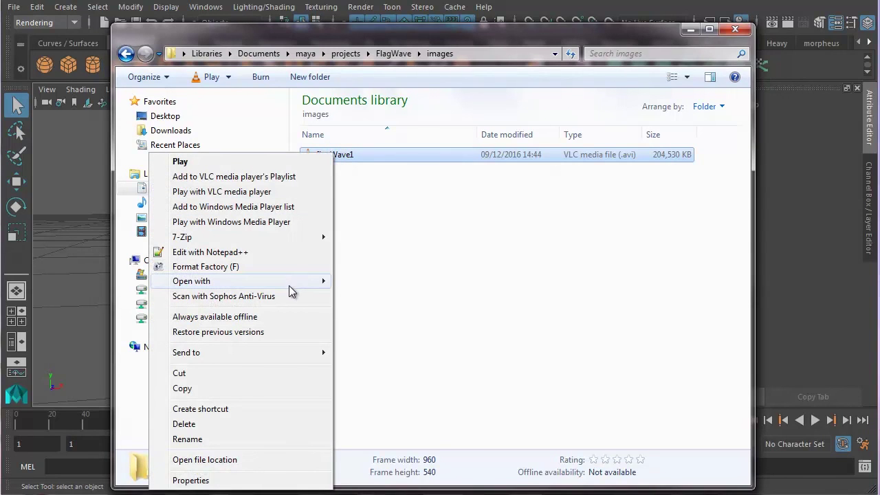
mouse_move(291, 283)
click(90, 282)
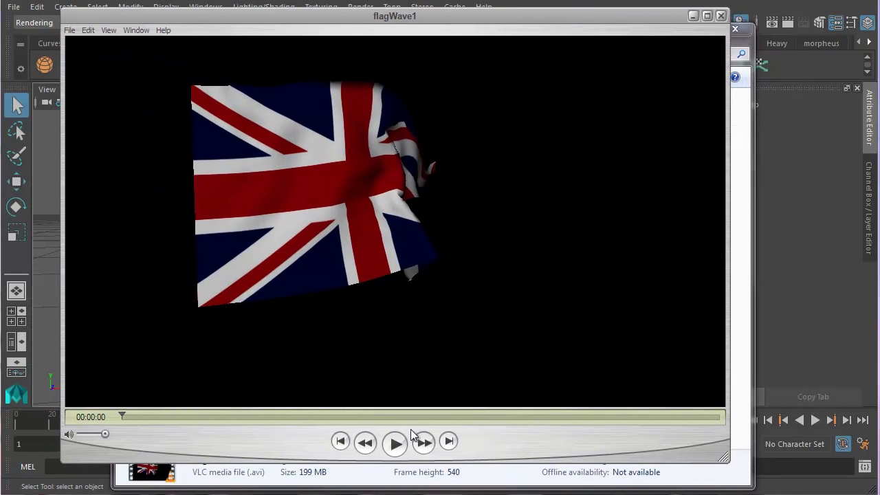
click(396, 446)
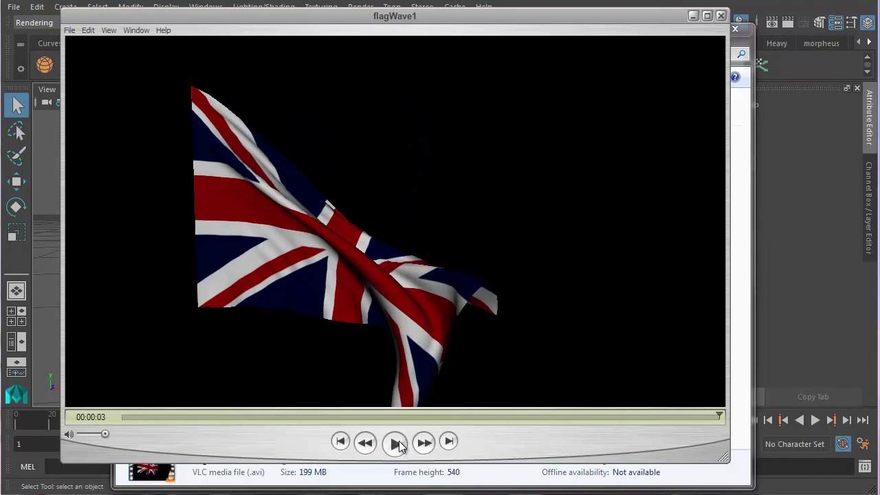
click(396, 446)
click(310, 361)
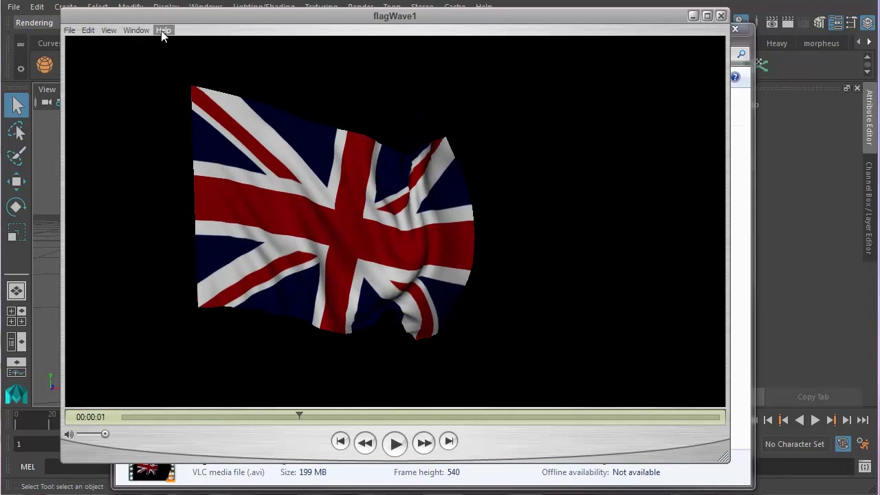
- Turn on looping for the flagWave1 movie, watch it play repeatedly and pause it
click(110, 30)
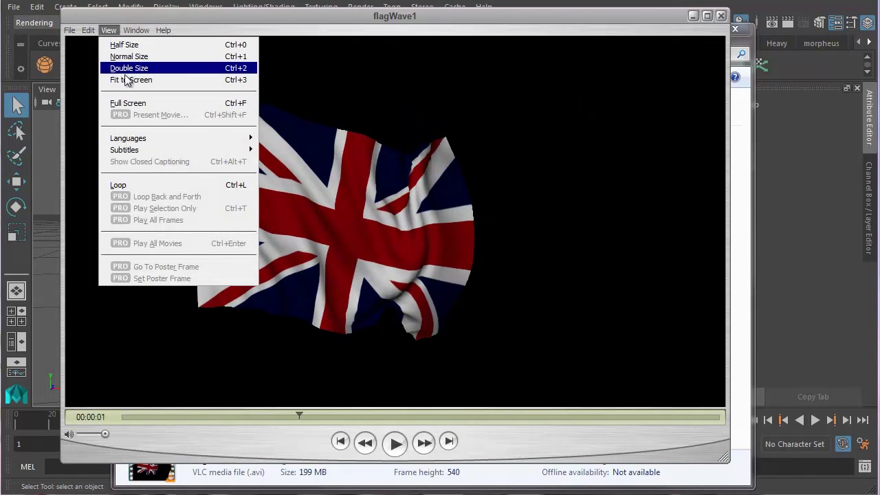
click(126, 185)
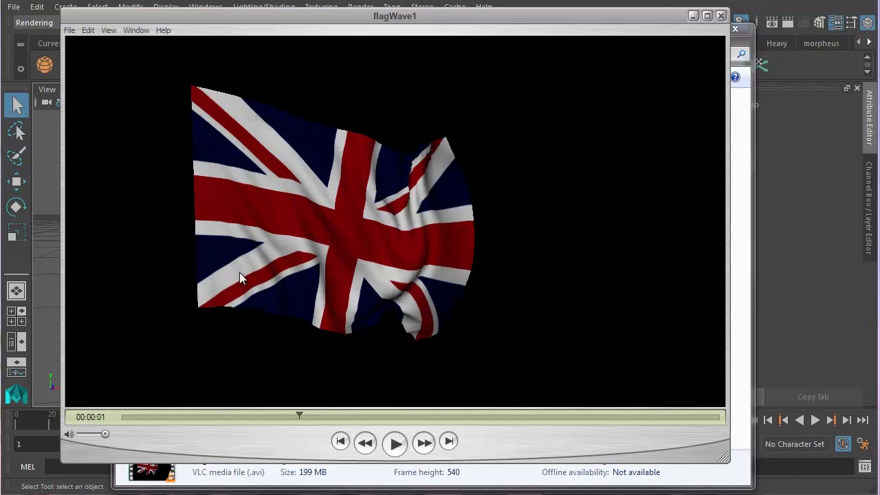
click(402, 449)
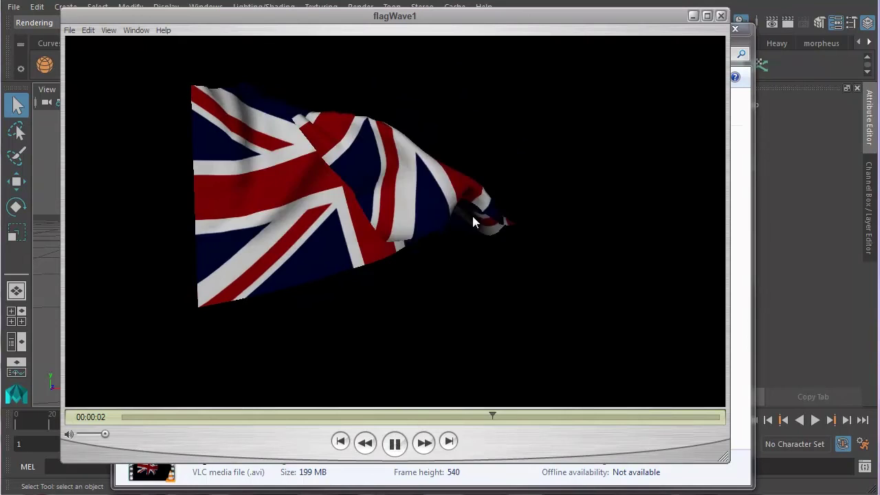
click(397, 443)
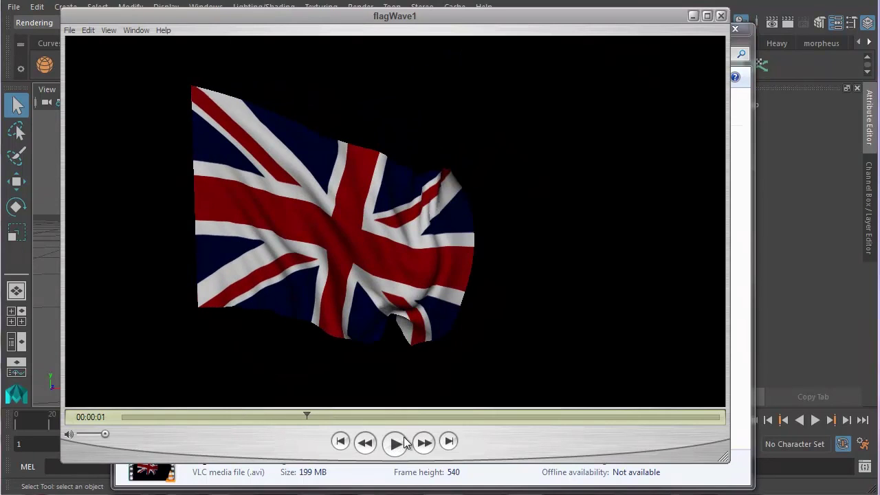
- Switch back to Maya and start saving the scene under a new name based on flagWave1.ma, removing the 1 from the name
click(750, 3)
click(14, 7)
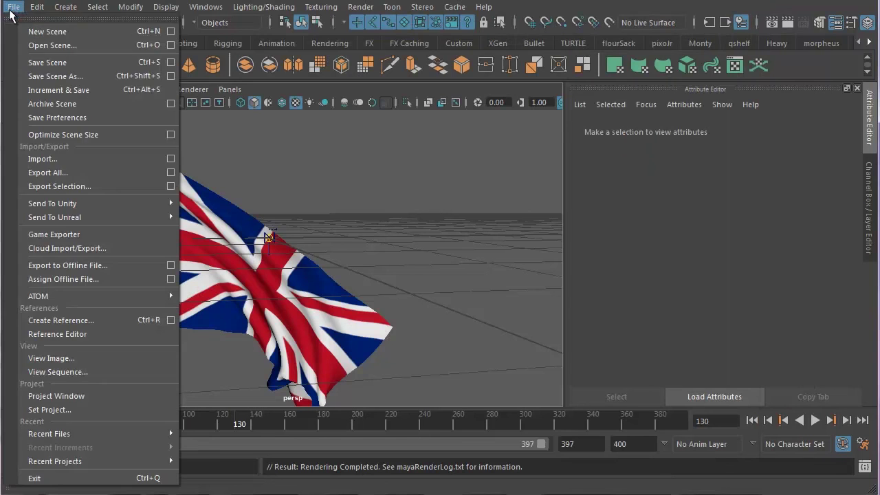
click(45, 92)
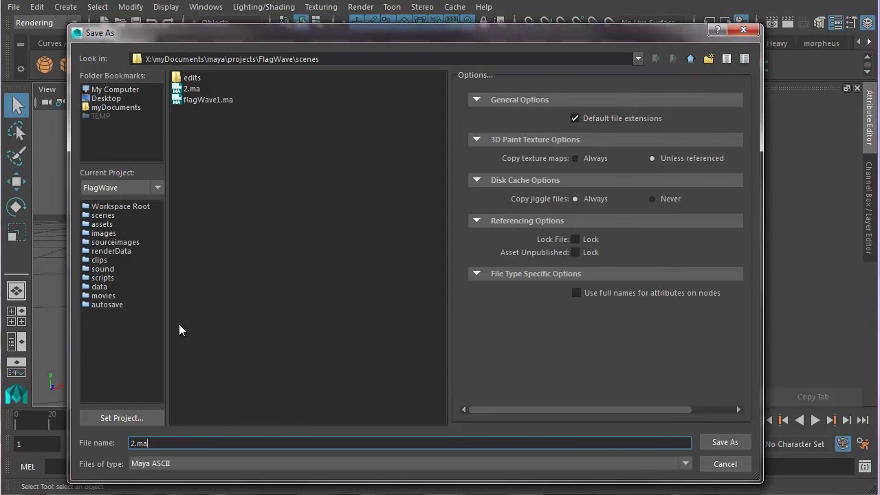
click(208, 100)
click(192, 440)
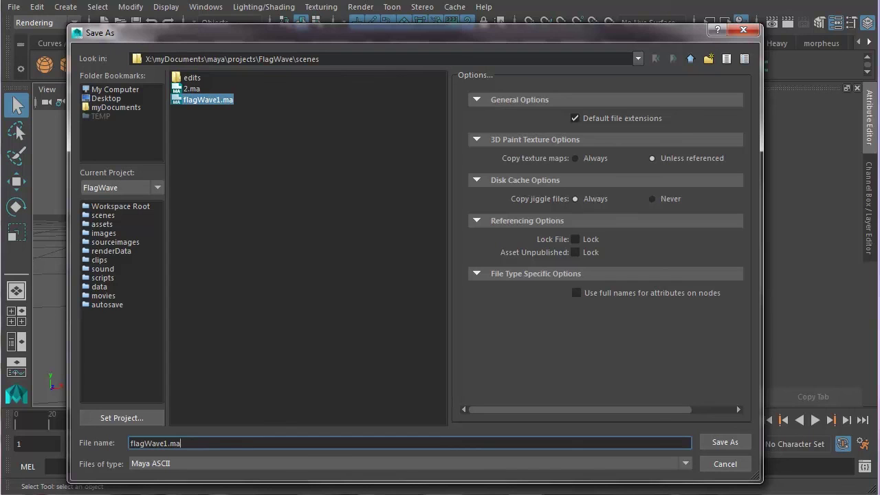
key(BackSpace)
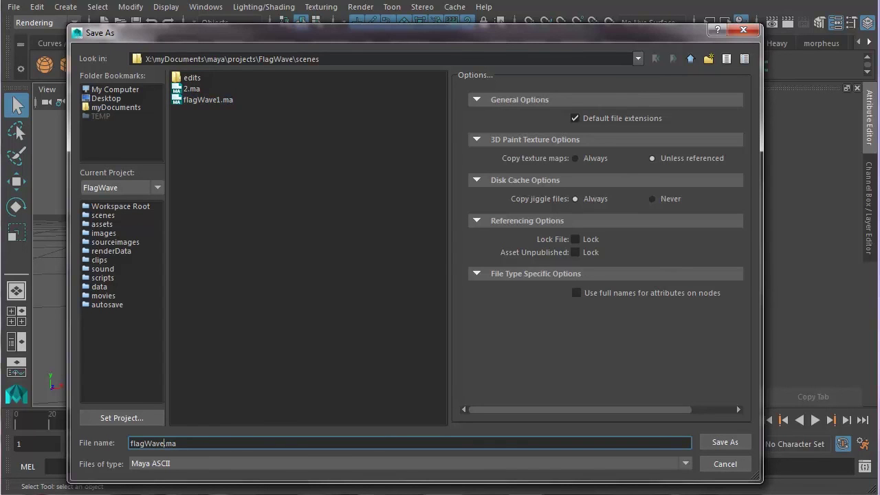